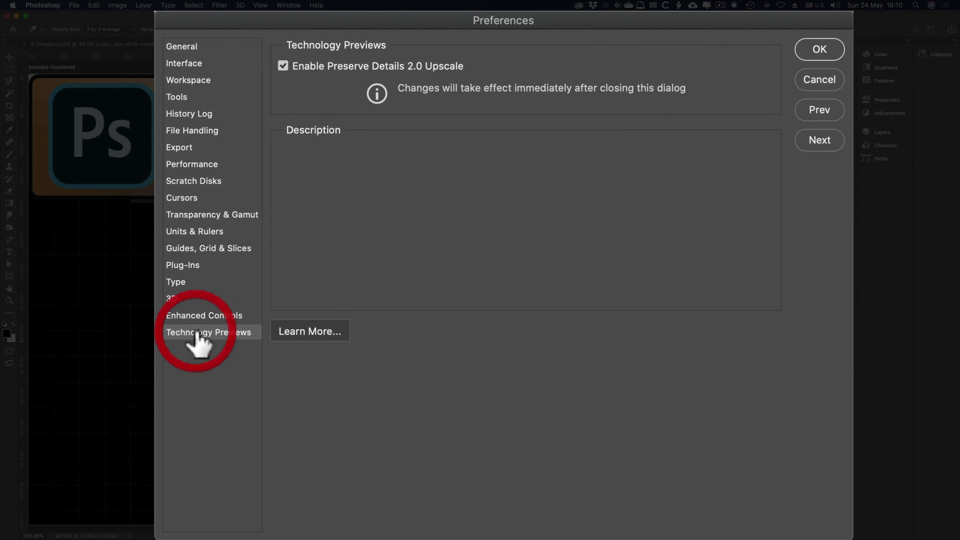
- Review the Preserve Details 2.0 Upscale description in Technology Previews and accept the preferences with that option enabled
mouse_move(290, 65)
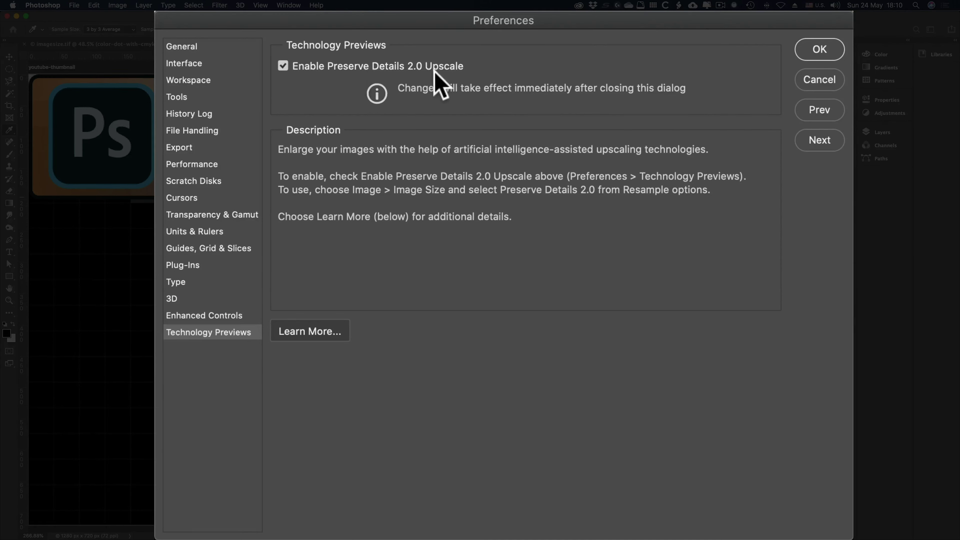
left_click(818, 51)
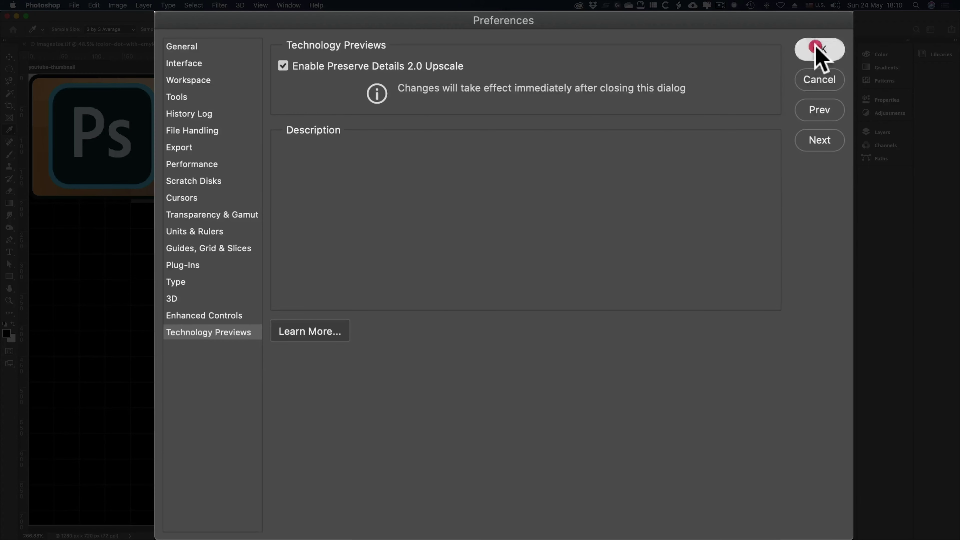
- Open Free Transform on the climbing-man clipart to check its interpolation setting, and commit it without altering the layer
key("super+t")
left_click(740, 323)
key("super+t")
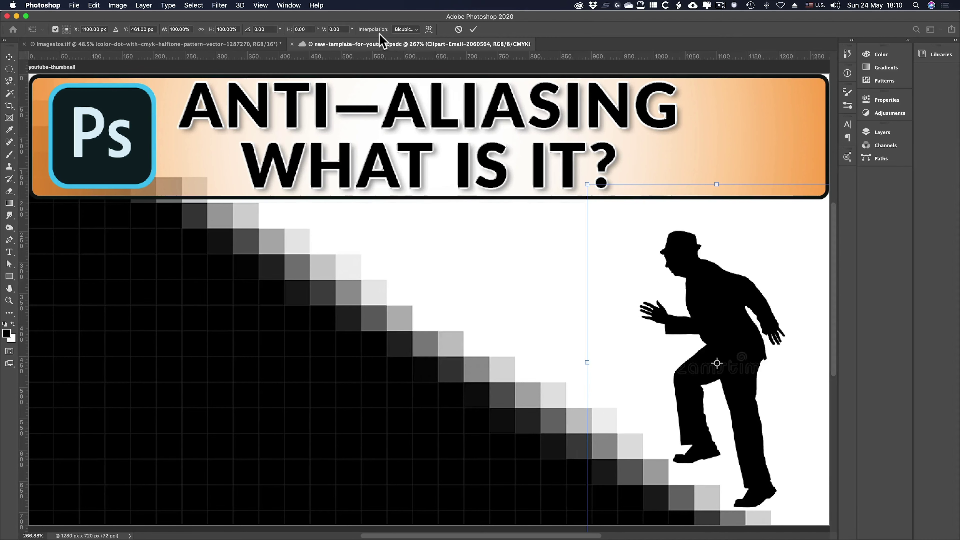
left_click(473, 29)
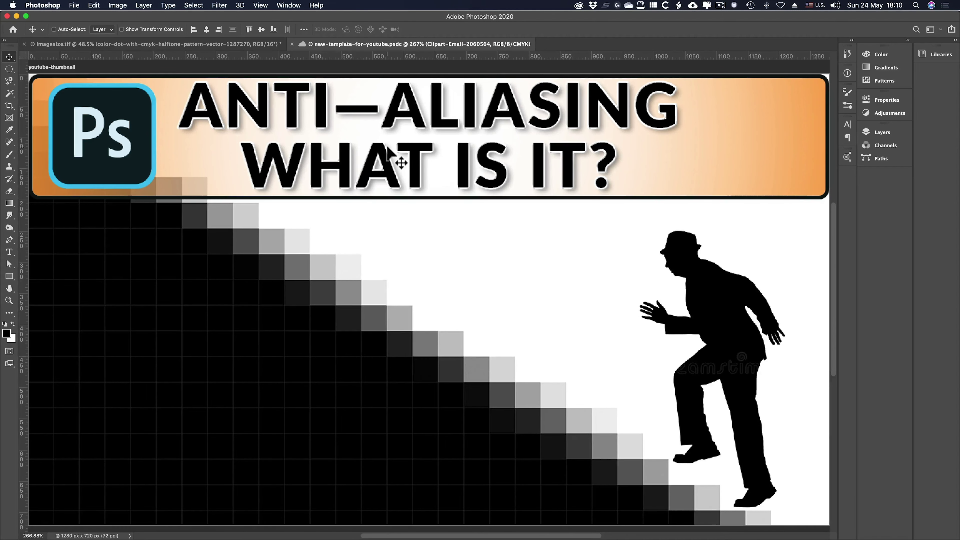
- Examine the resample options in the thumbnail's Export As settings and leave without exporting
key("super+alt+shift+w")
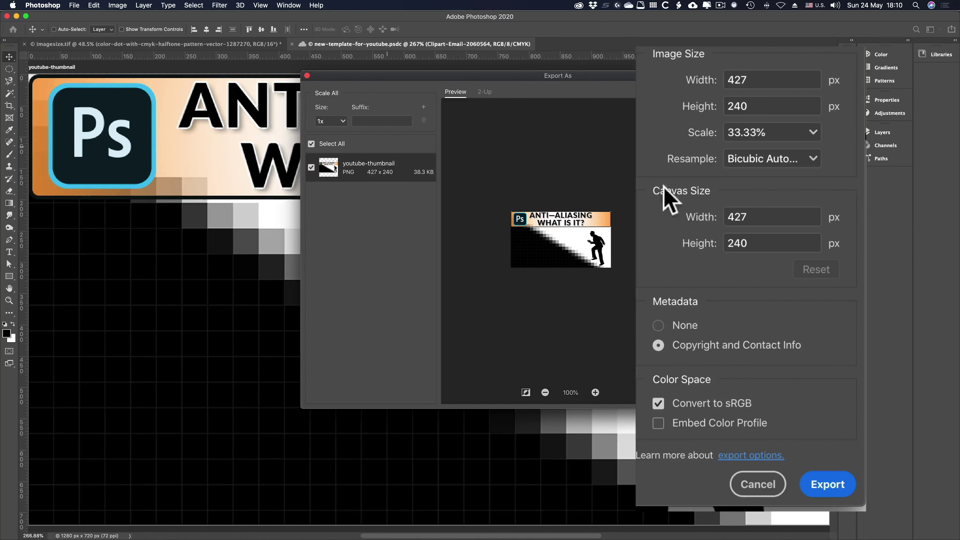
left_click(752, 165)
left_click(752, 202)
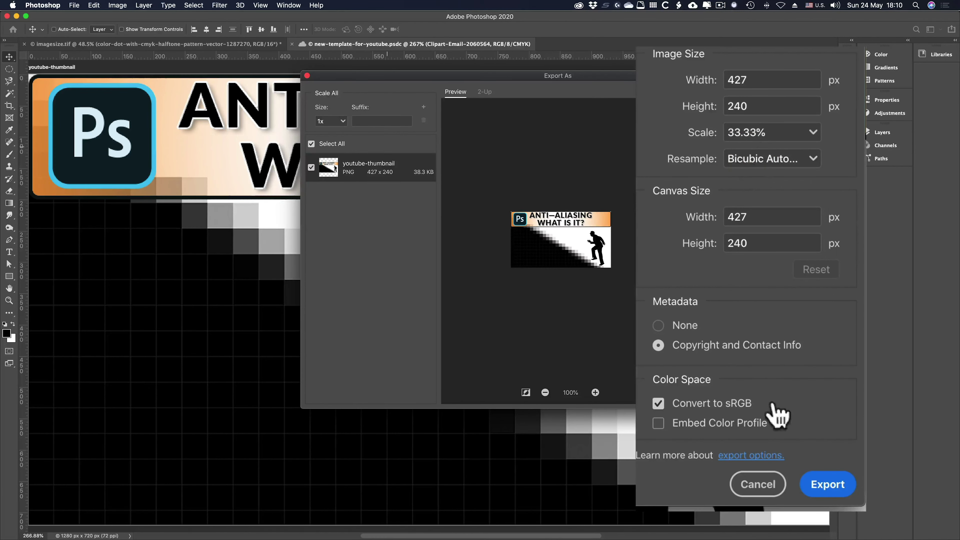
left_click(758, 485)
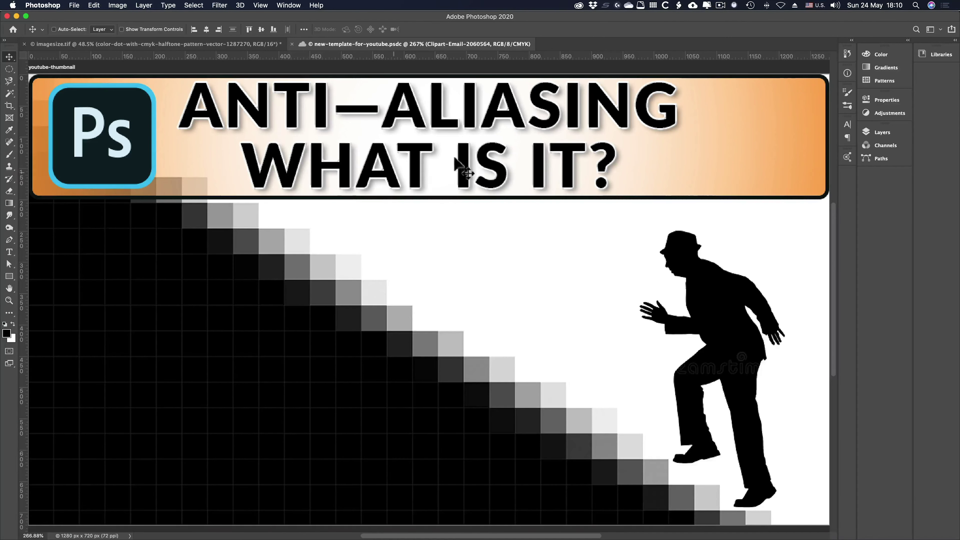
- Show the thumbnail document's layers and collapse the effects list of the Wordpress-Logo (1) layer
left_click(871, 132)
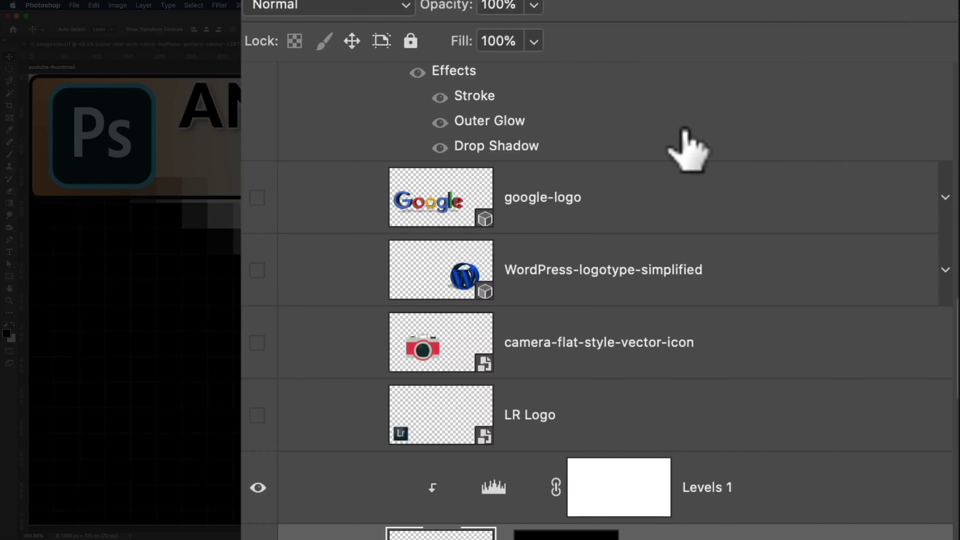
scroll(728, 302, "down", 5)
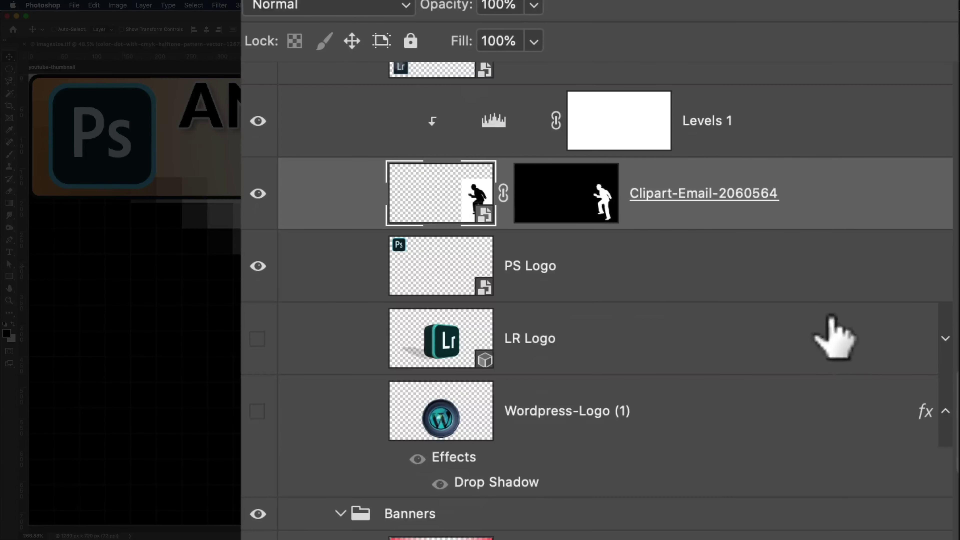
left_click(945, 411)
left_click(946, 411)
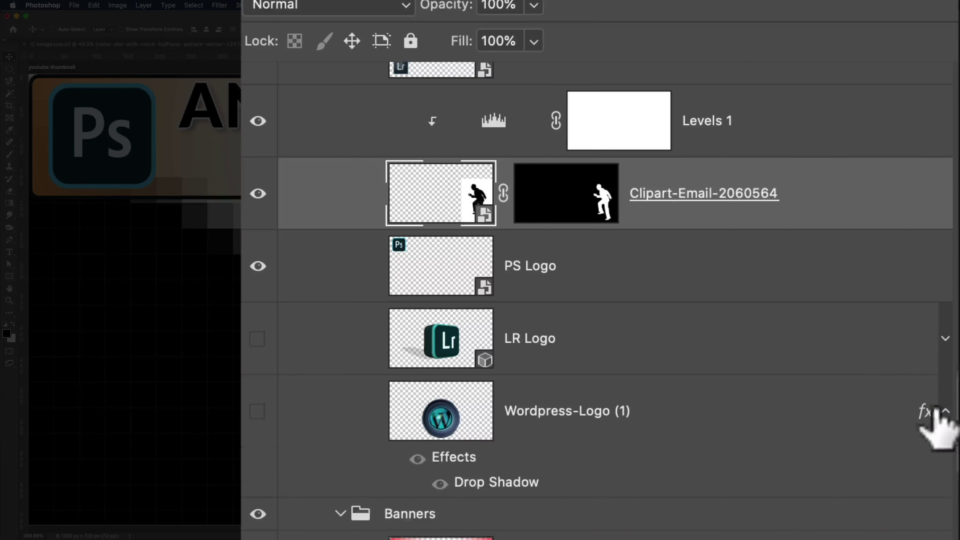
scroll(794, 429, "down", 3)
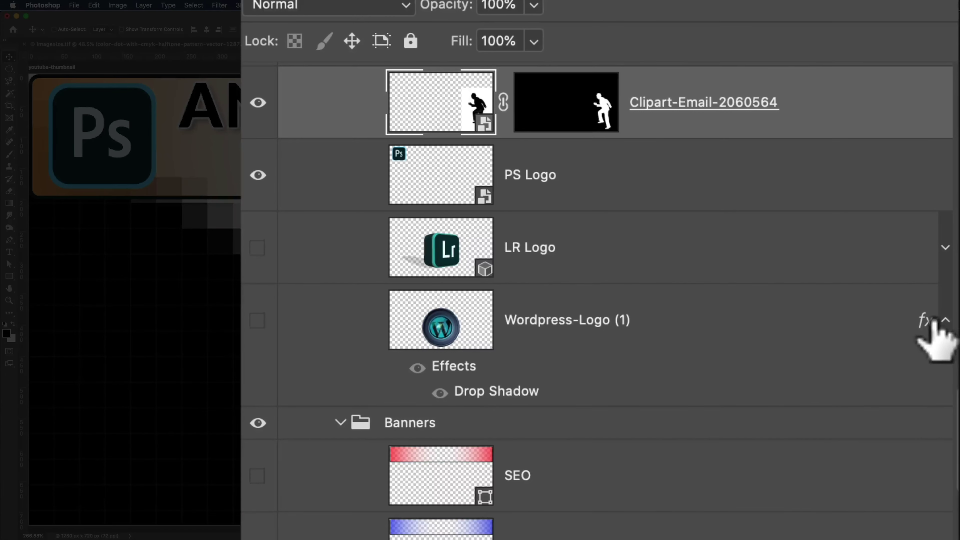
left_click(943, 321)
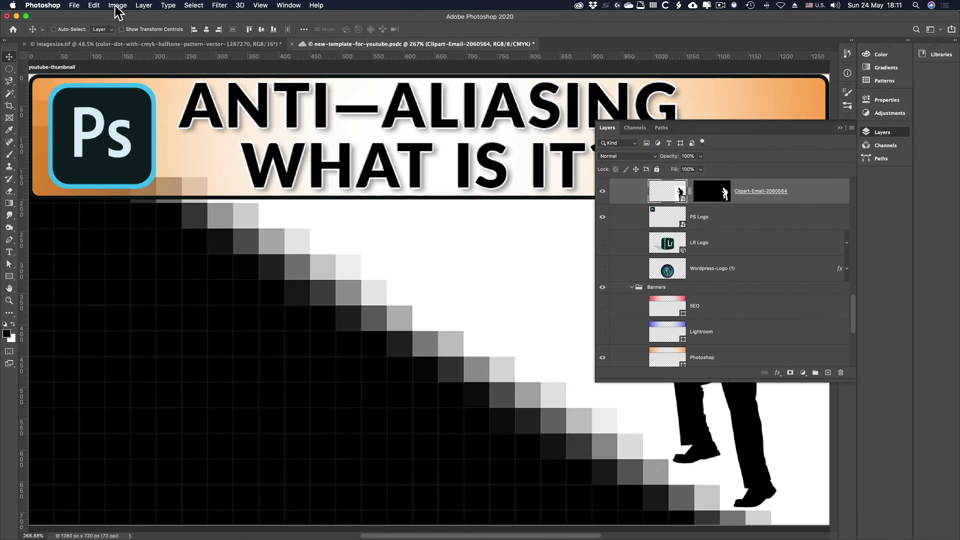
- Check the Scale Styles option in the thumbnail's Image Size settings and leave without resizing
left_click(117, 5)
left_click(117, 5)
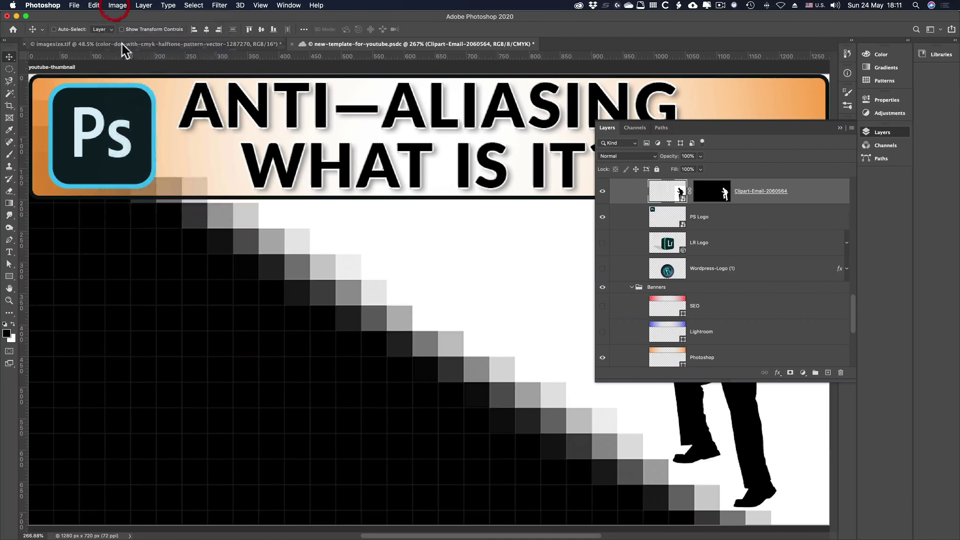
left_click(117, 5)
left_click(96, 141)
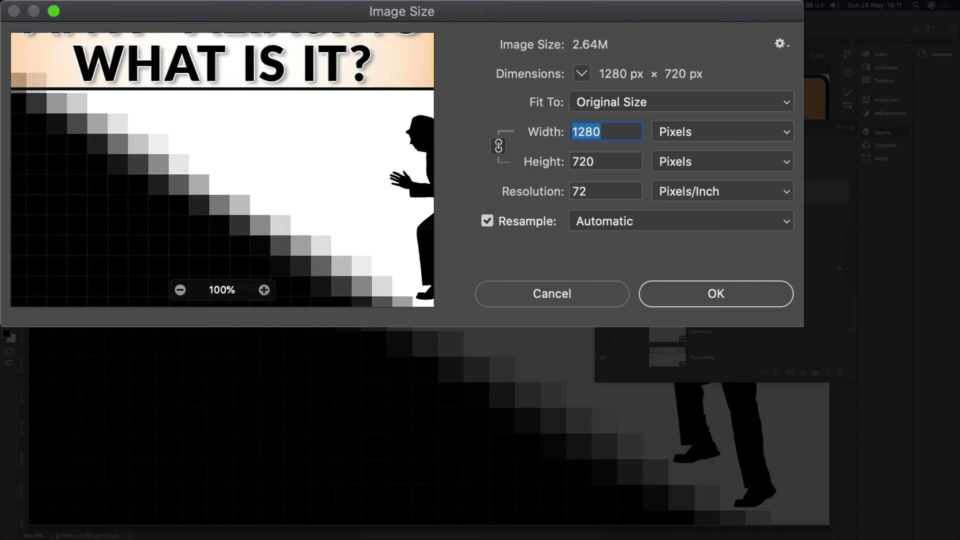
left_click(780, 43)
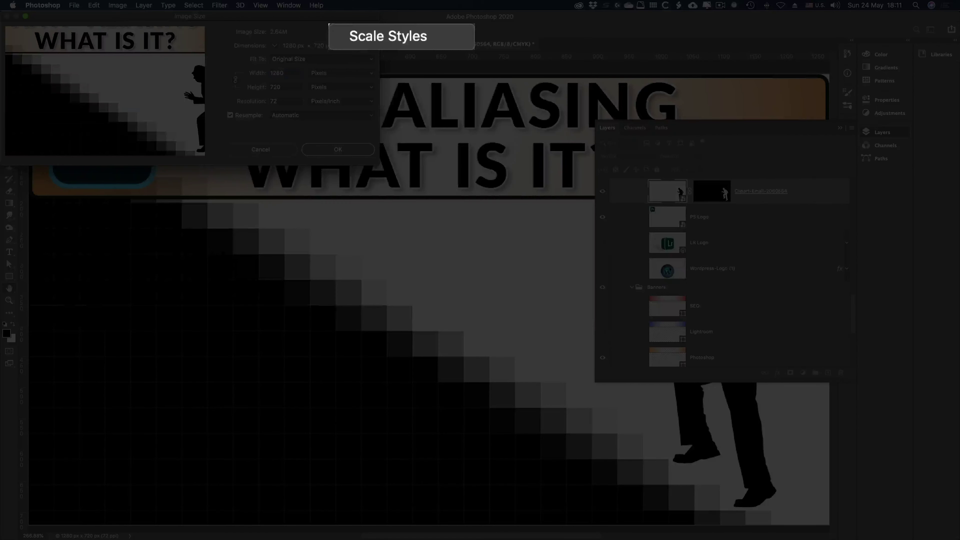
left_click(341, 29)
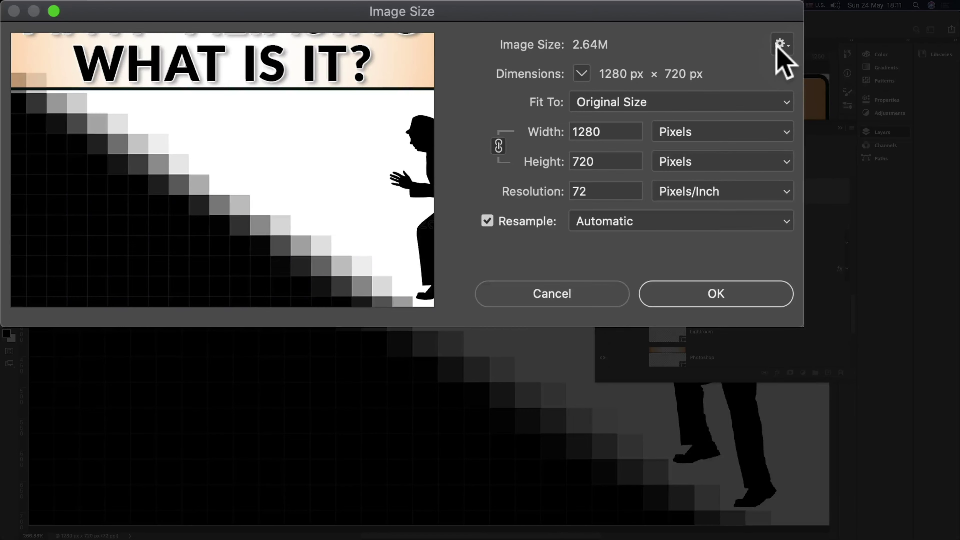
left_click(545, 295)
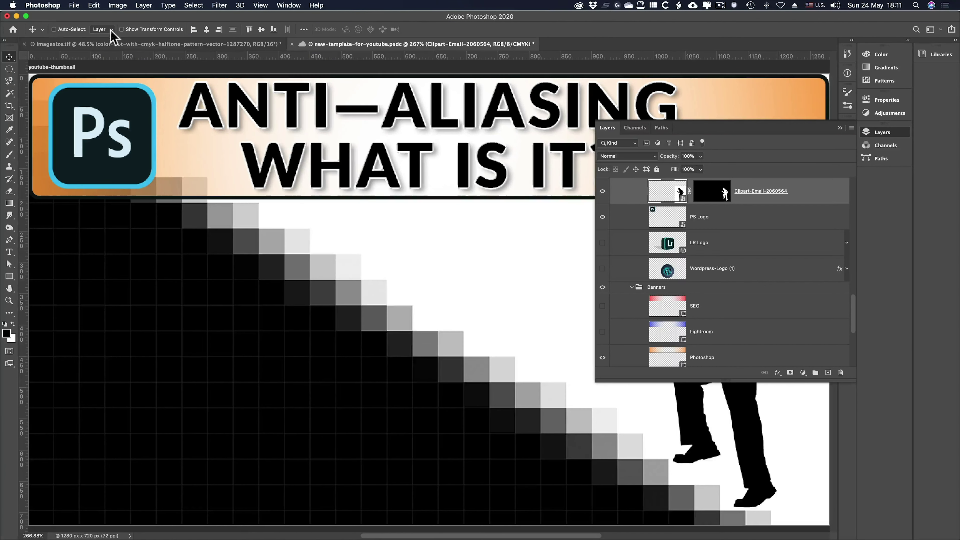
- Switch to the imagesize.tif document and hide its layers list
left_click(119, 44)
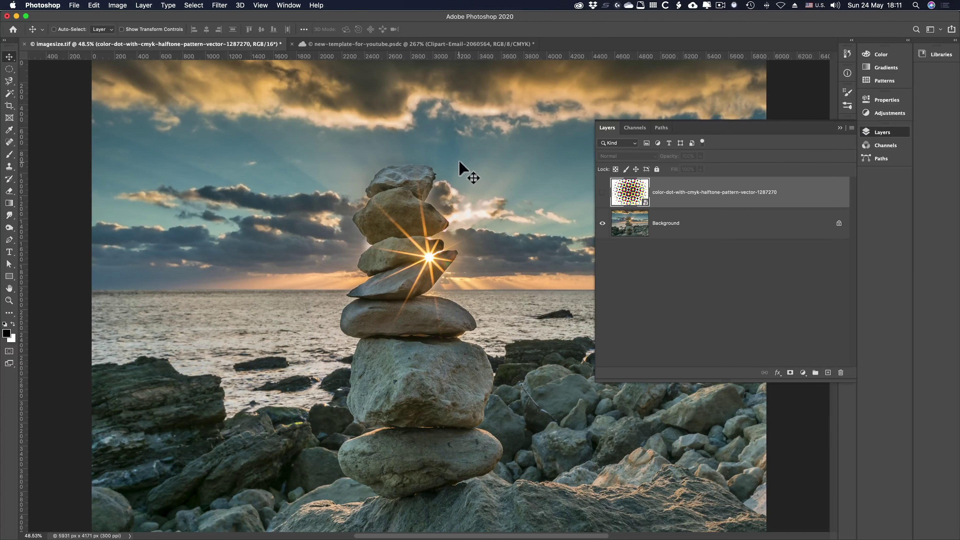
key("F7")
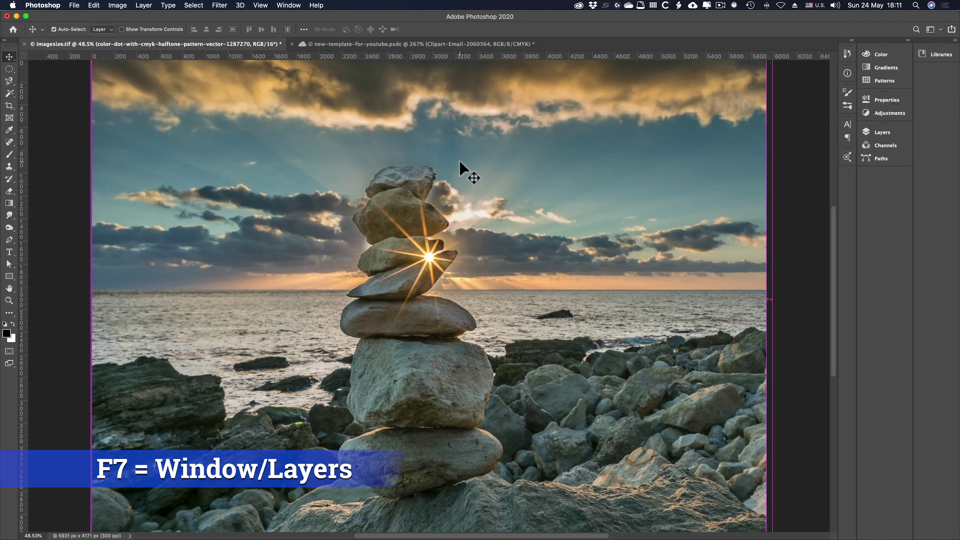
- Switch to Lightroom to review the resolution in its External Editing preferences, and return to Photoshop
key("super+Tab")
key("super+Tab")
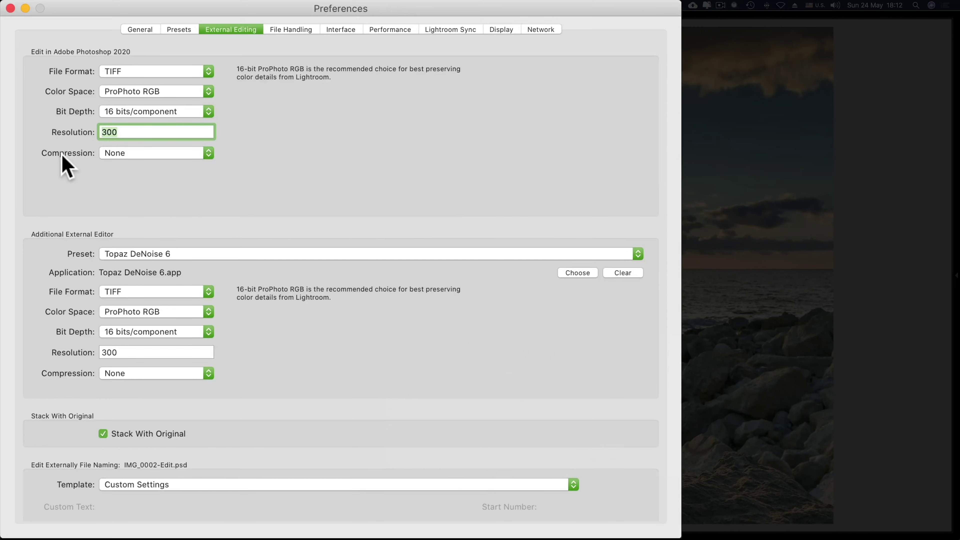
key("super+Tab")
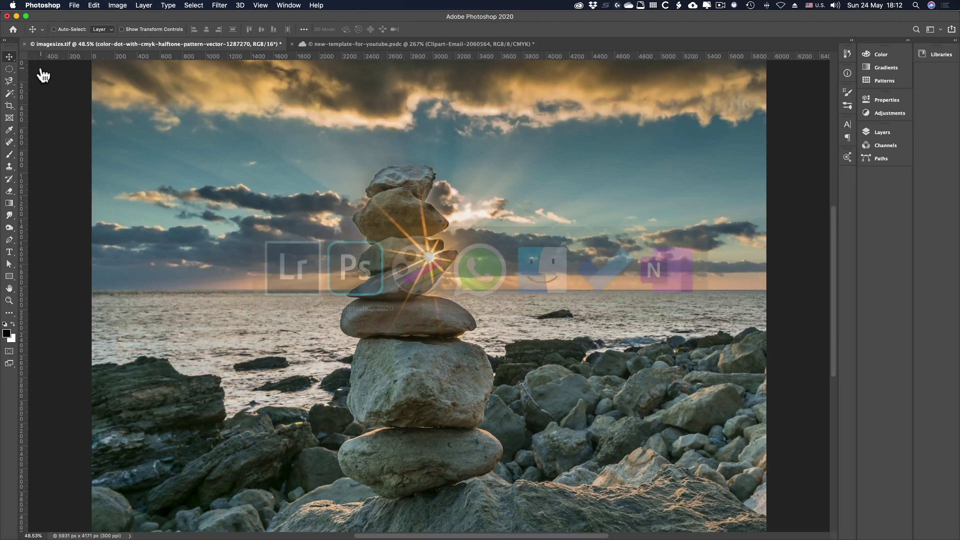
- Open Image Size for imagesize.tif, center the preview on the sunburst, enlarge the dialog and zoom the preview out
left_click(118, 5)
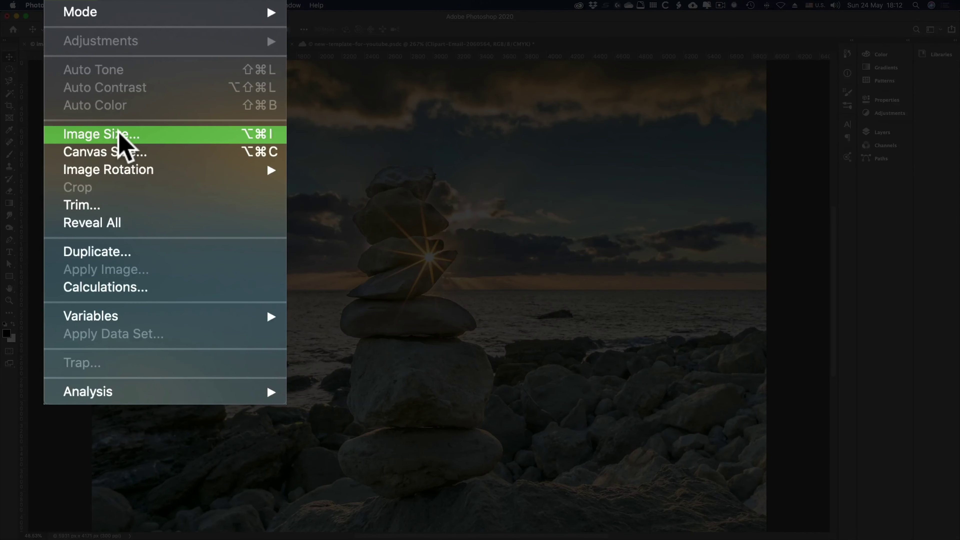
left_click(139, 81)
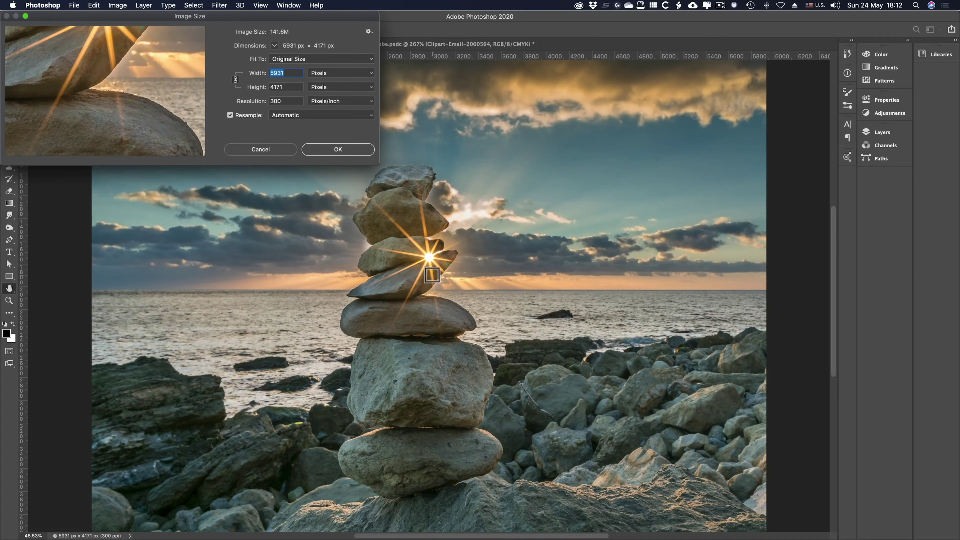
left_click(430, 257)
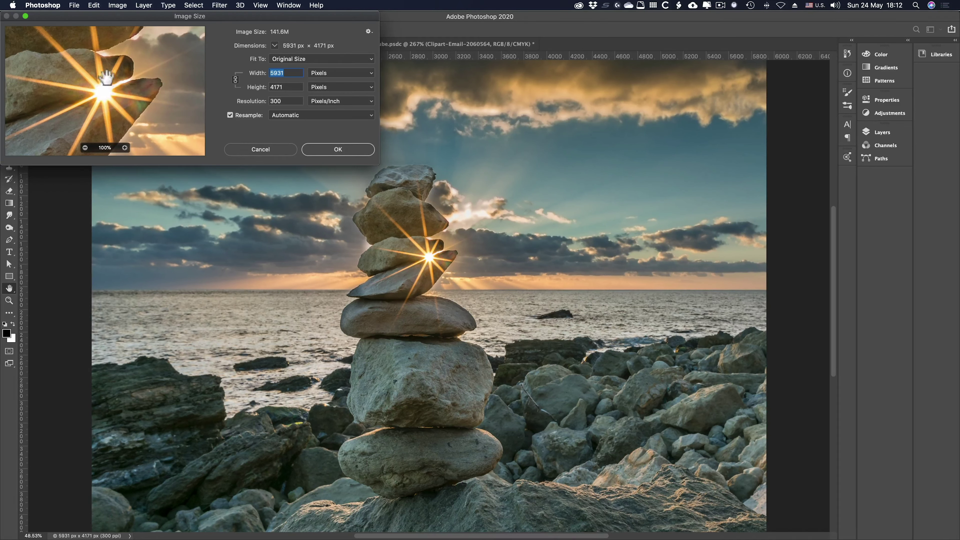
left_click(26, 16)
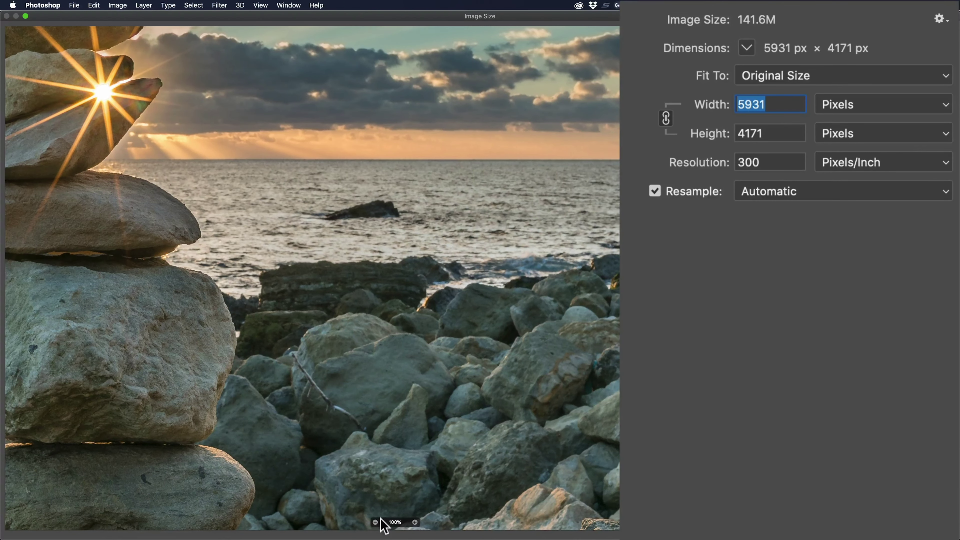
left_click(375, 523)
left_click(375, 523)
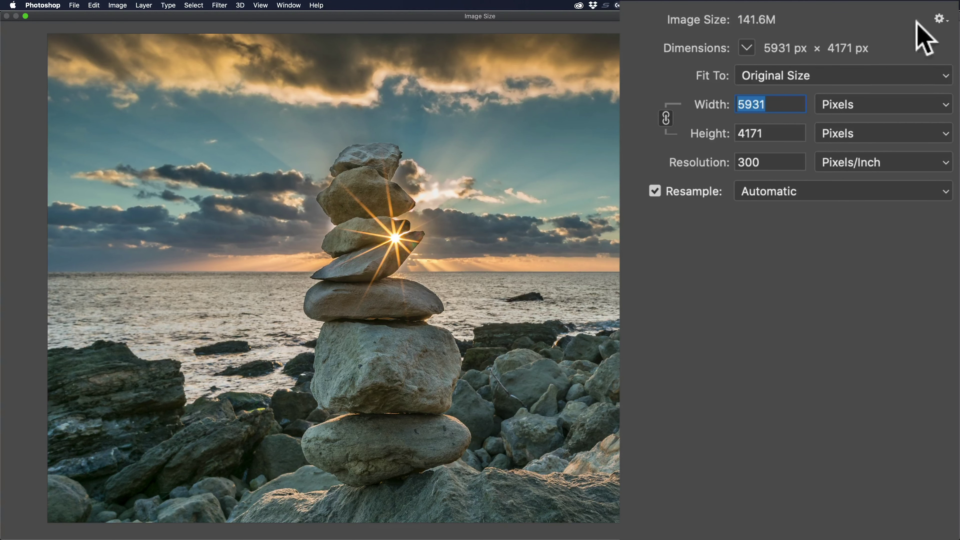
- Examine the Scale Styles option and the available dimension units in Image Size, keeping Pixels as the unit
left_click(941, 19)
left_click(936, 28)
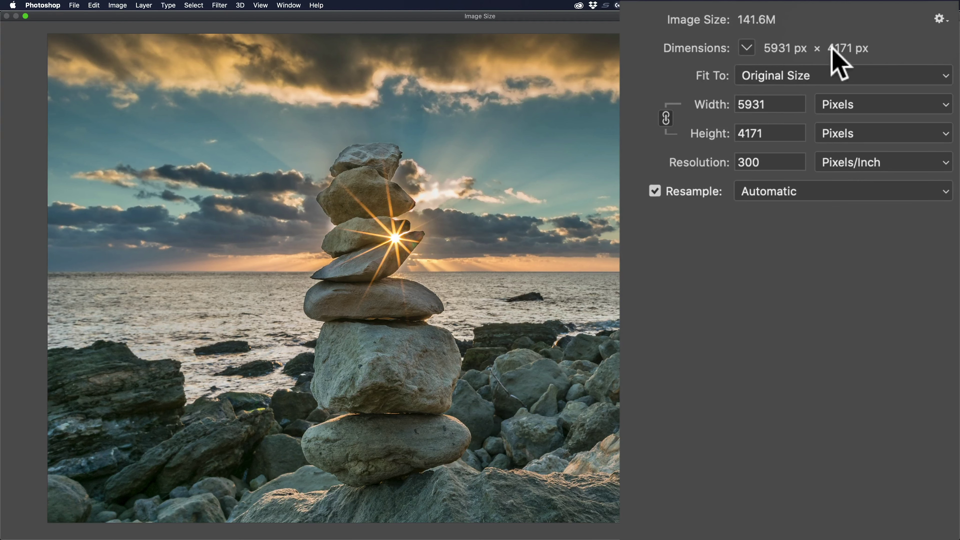
left_click(744, 49)
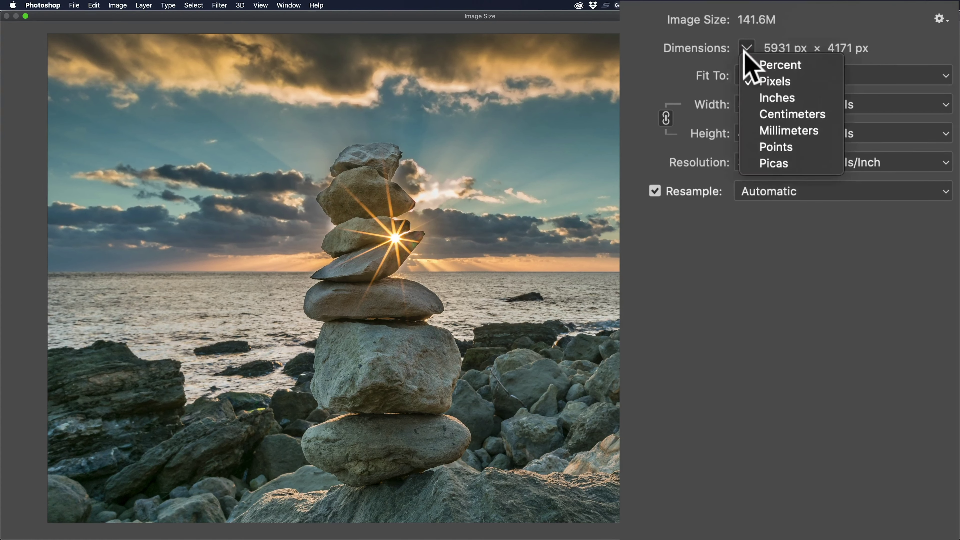
left_click(744, 49)
left_click(745, 50)
left_click(681, 58)
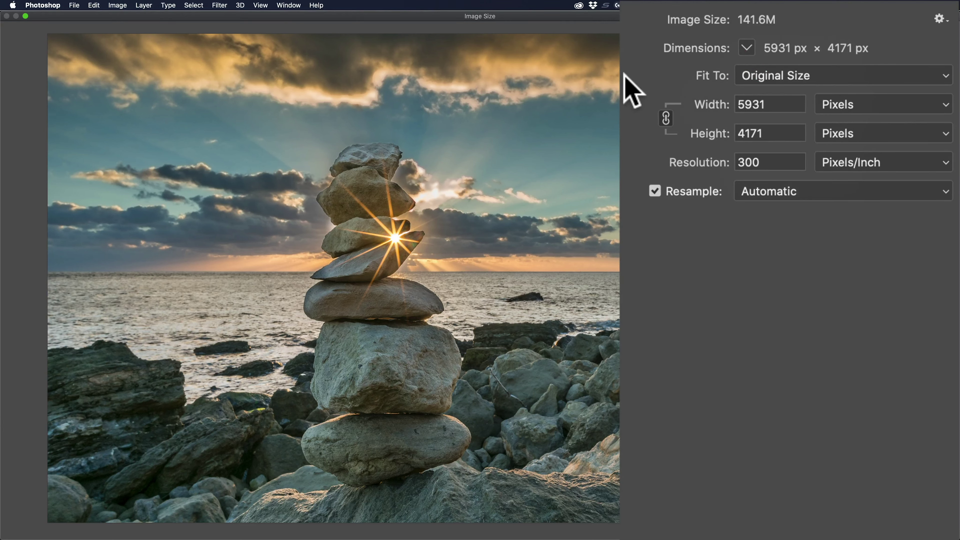
- Try fitting the image to the Letter 8.5 x 11 in 300 dpi preset and restore Original Size
left_click(754, 77)
left_click(760, 265)
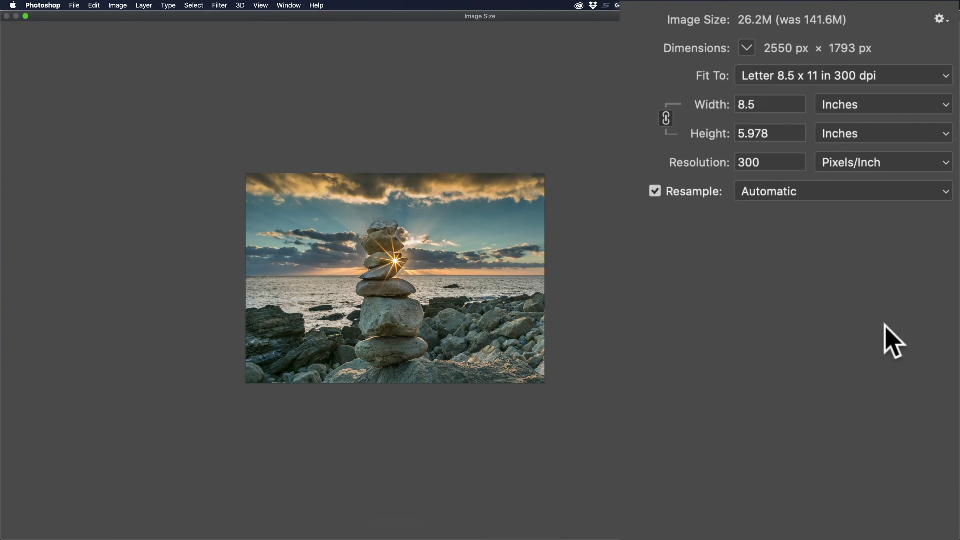
left_click(779, 77)
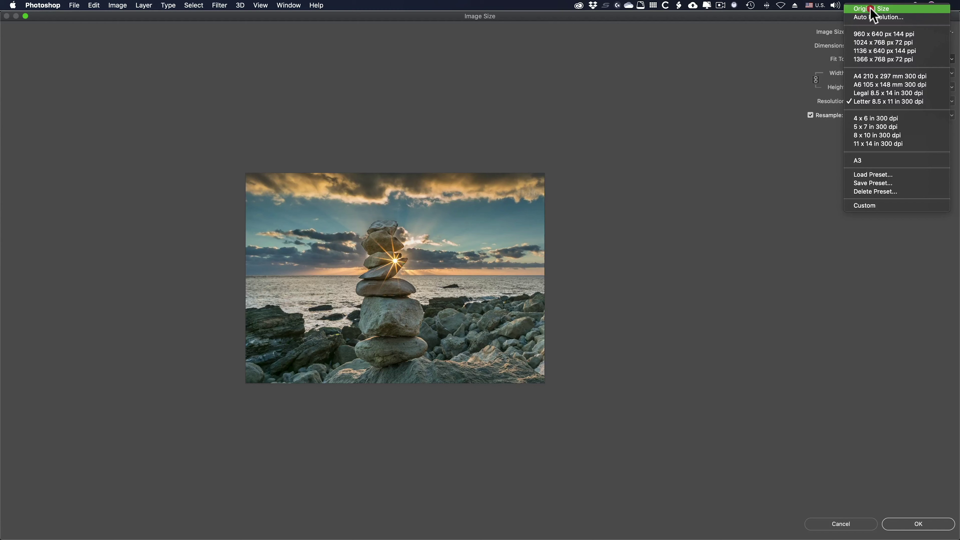
left_click(866, 11)
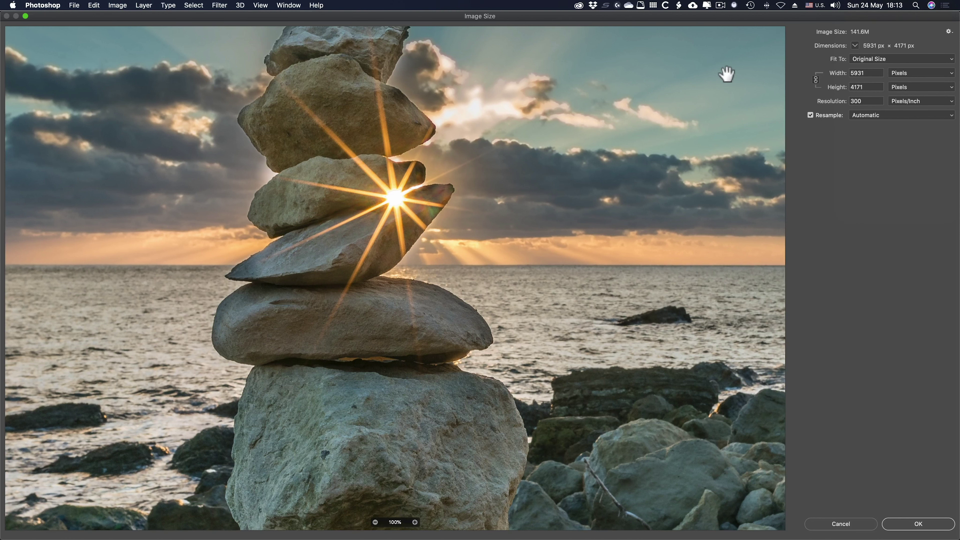
- Review the available Fit To presets and keep Original Size selected
key("alt")
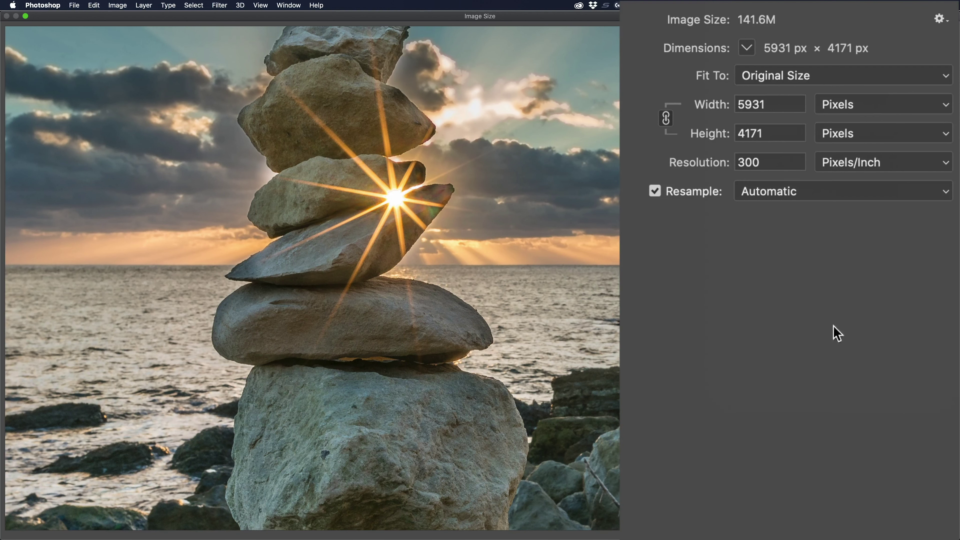
left_click(764, 77)
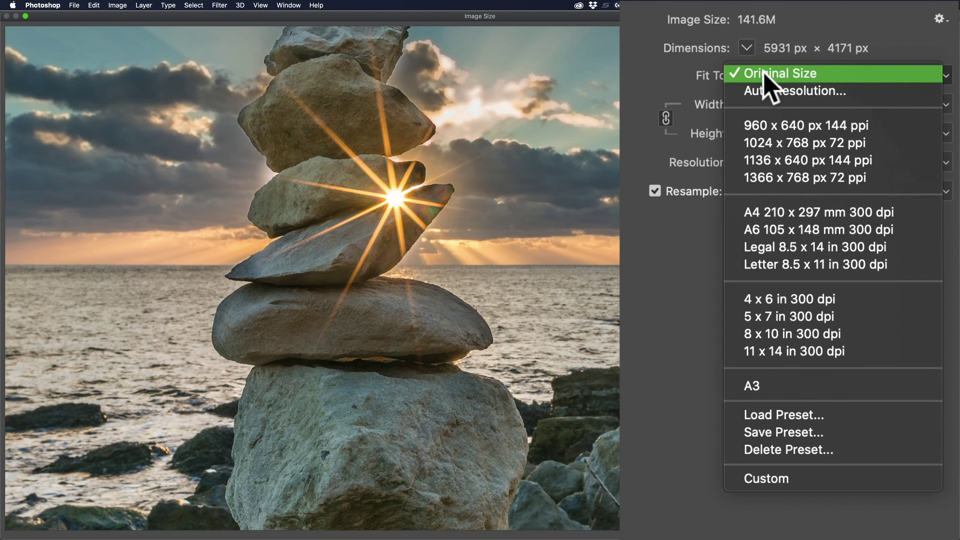
left_click(771, 73)
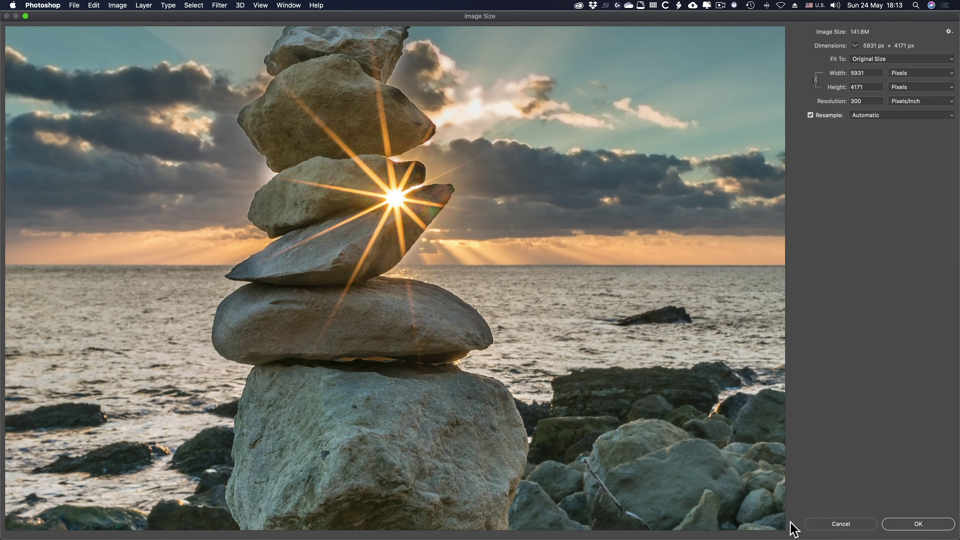
- Close Image Size without applying it, then temporarily show the CMYK halftone pattern layer to examine its dots and hide it again
left_click(828, 524)
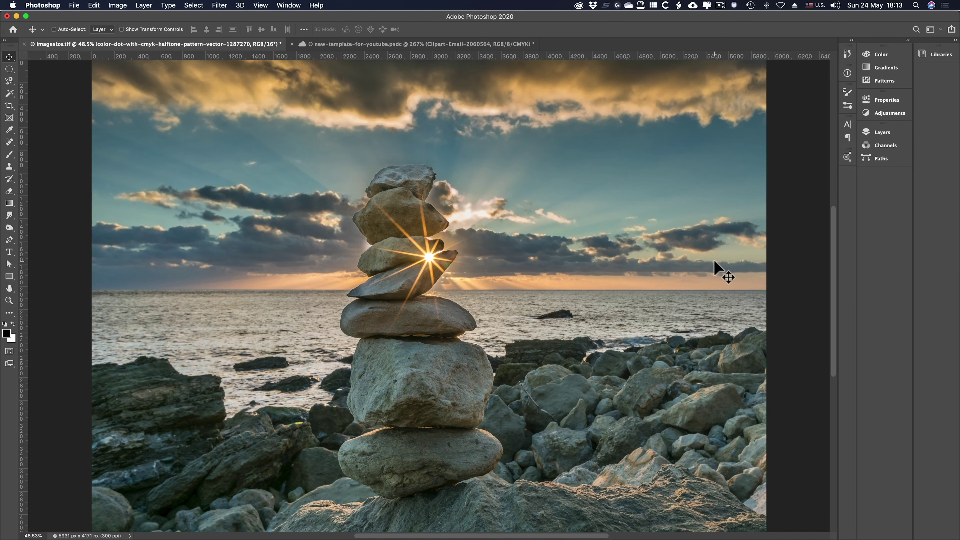
key("F7")
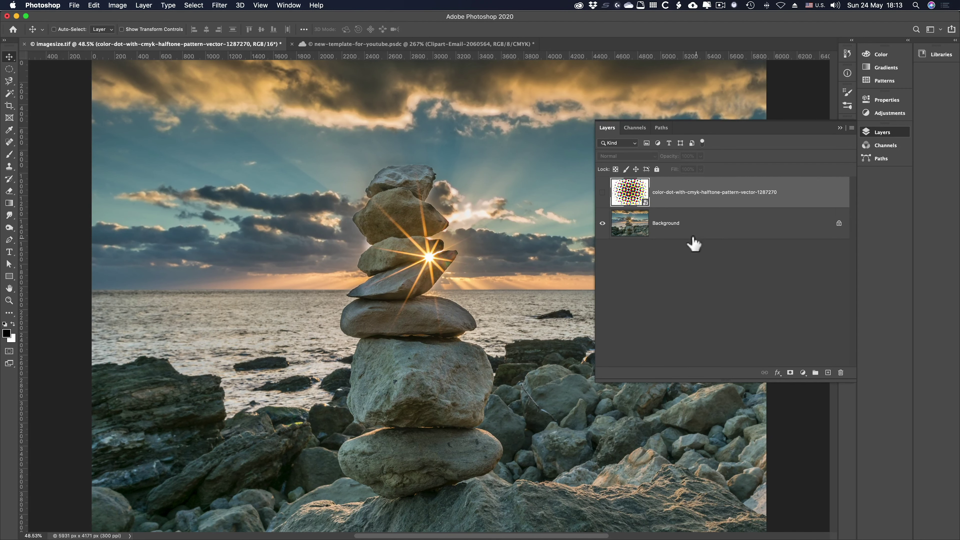
left_click(603, 192)
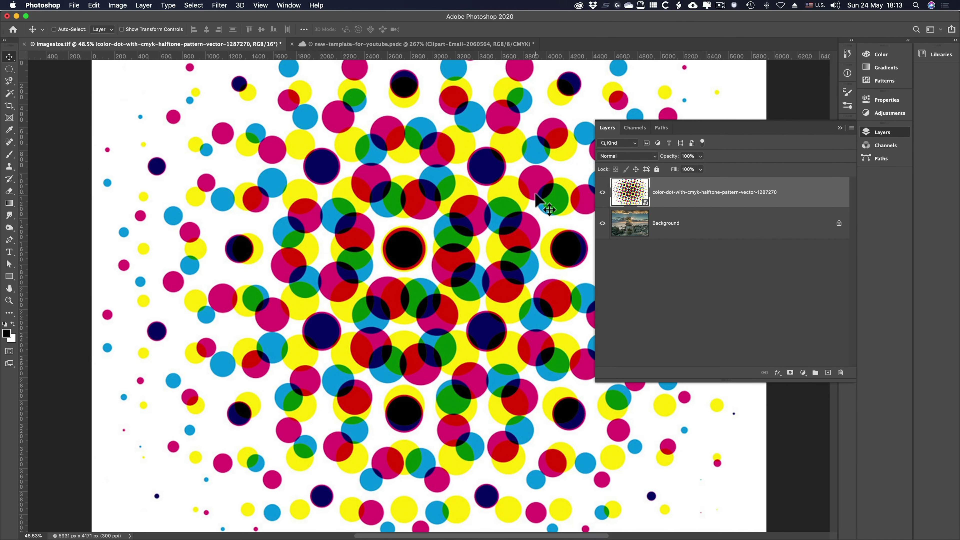
key("F7")
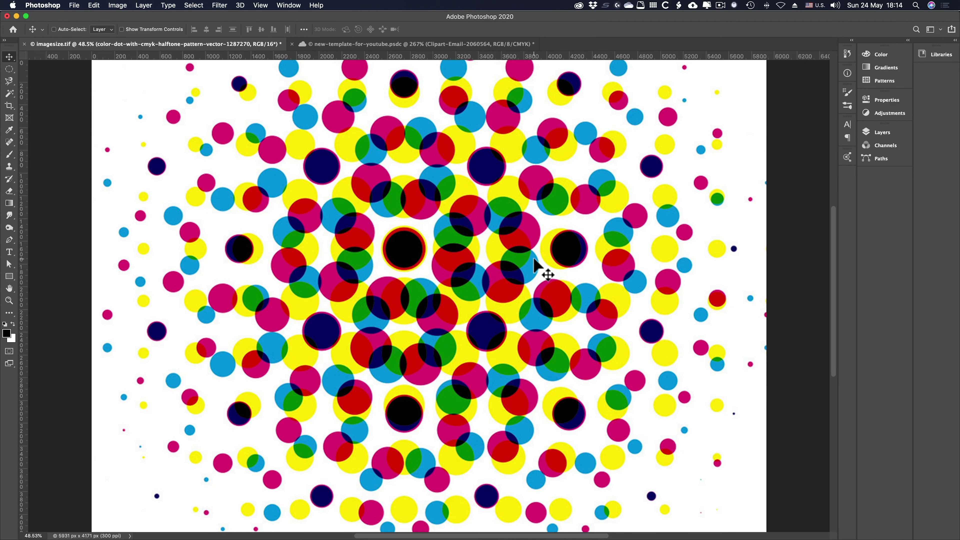
key("F7")
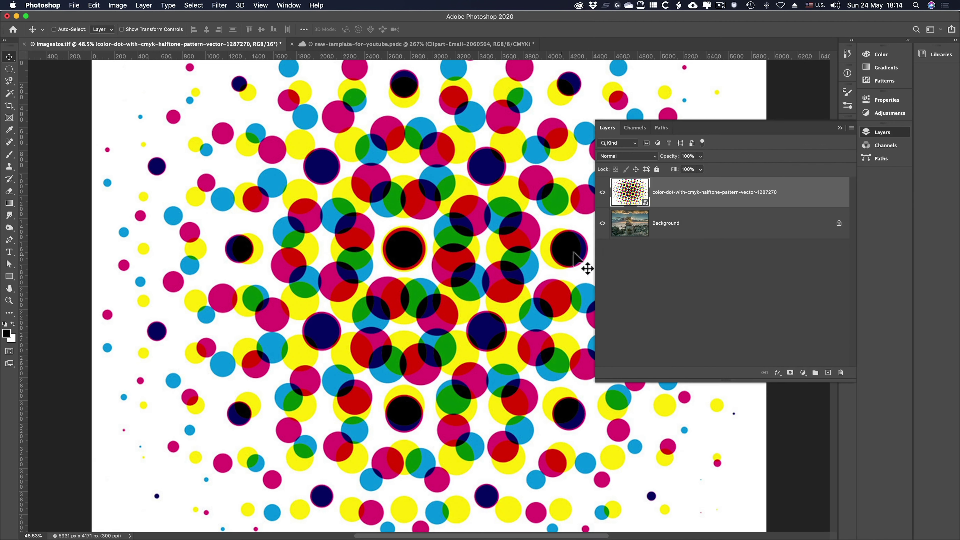
left_click(603, 193)
key("F7")
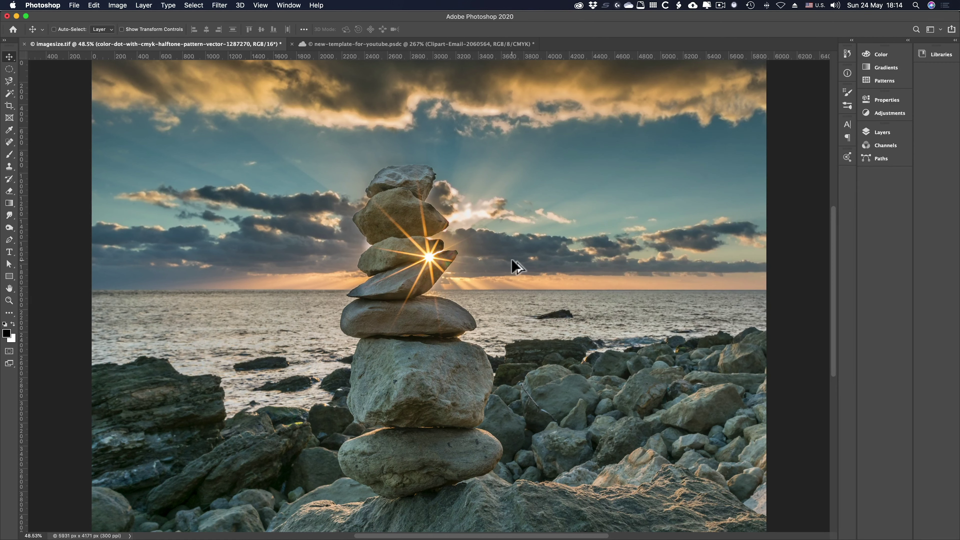
- Reopen Image Size for the rock stack photo, enlarge the dialog and zoom its preview out to 50%
key("super+alt+i")
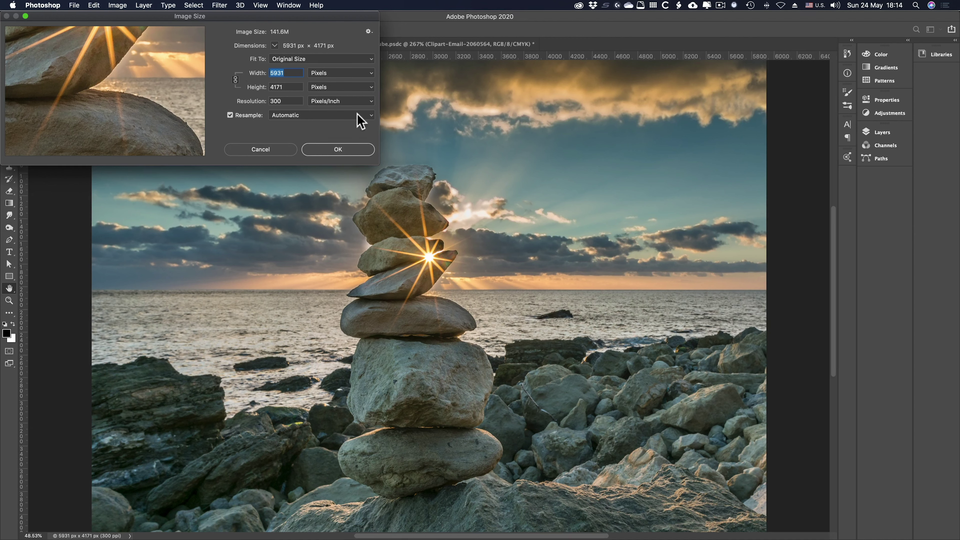
left_click(25, 16)
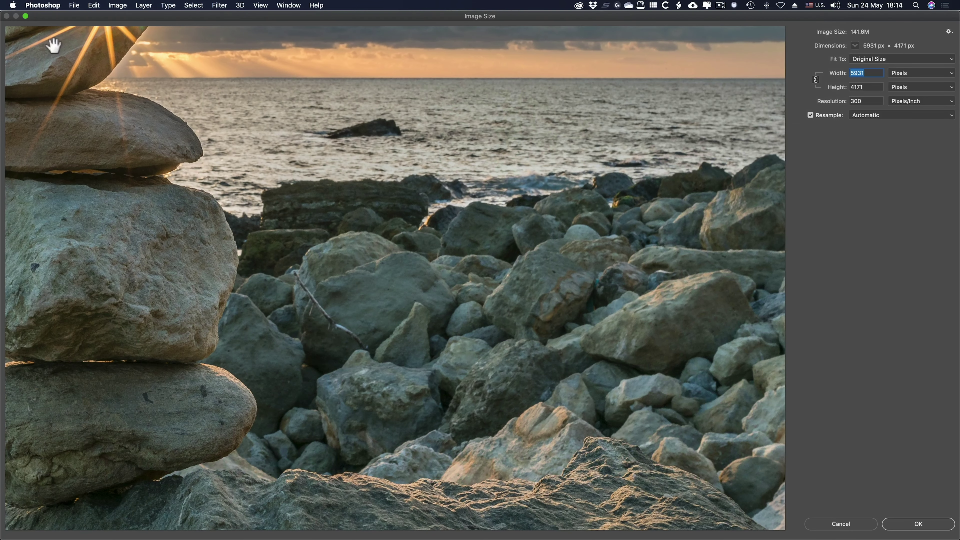
left_click(376, 522)
- Try fitting the image with Auto Resolution at a screen of 150 lines/inch and Good quality
left_click(860, 62)
left_click(866, 69)
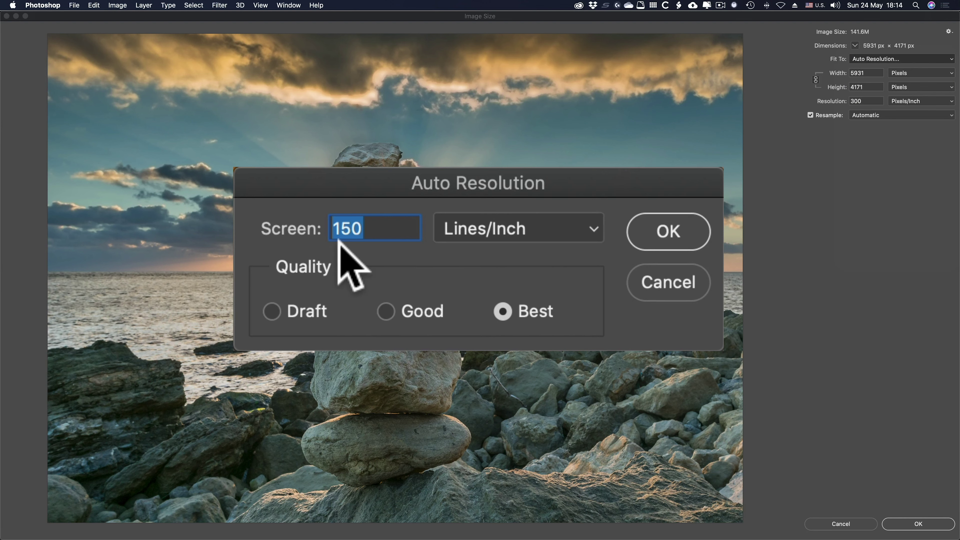
left_click(273, 312)
left_click(389, 311)
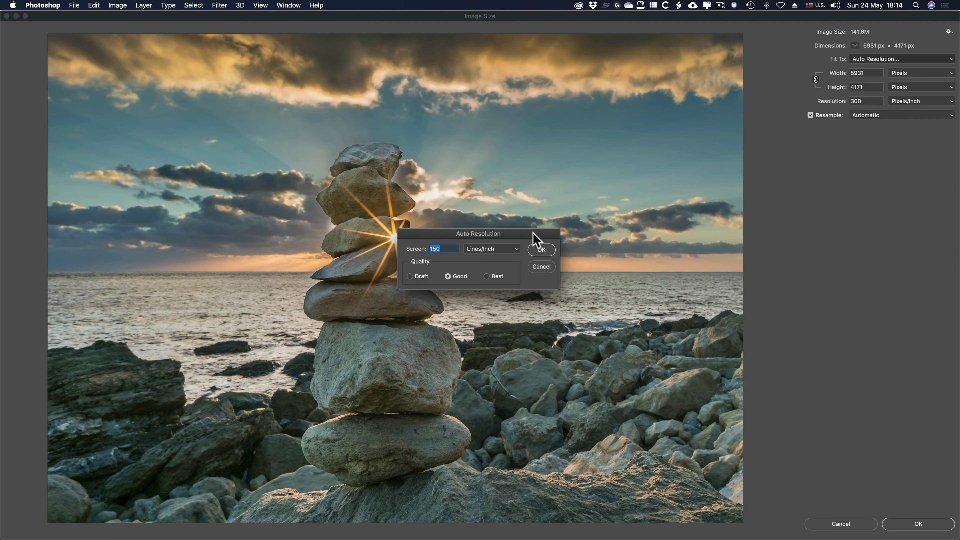
left_click_drag(514, 235, 729, 84)
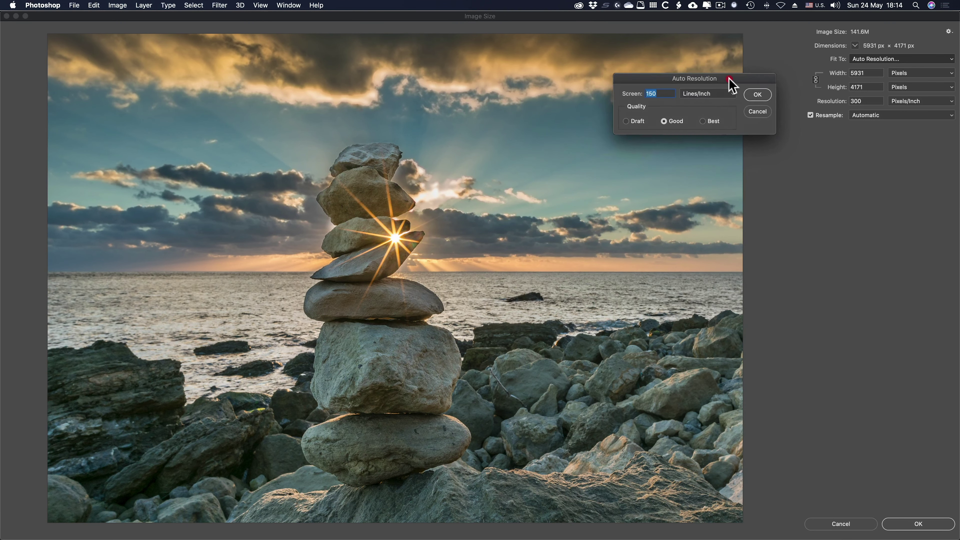
left_click(757, 94)
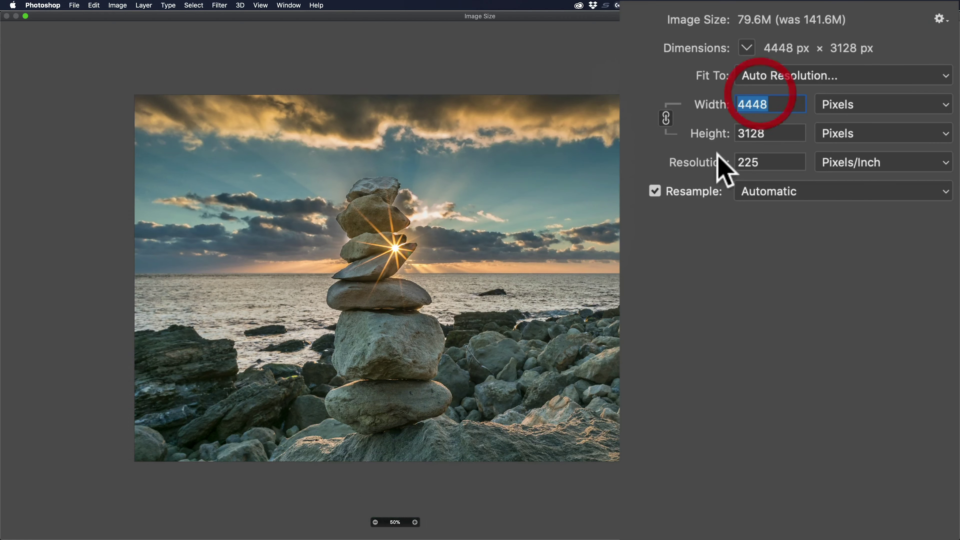
- Try Auto Resolution again with Best quality at a screen of 150 lines/inch
left_click(775, 77)
left_click(774, 73)
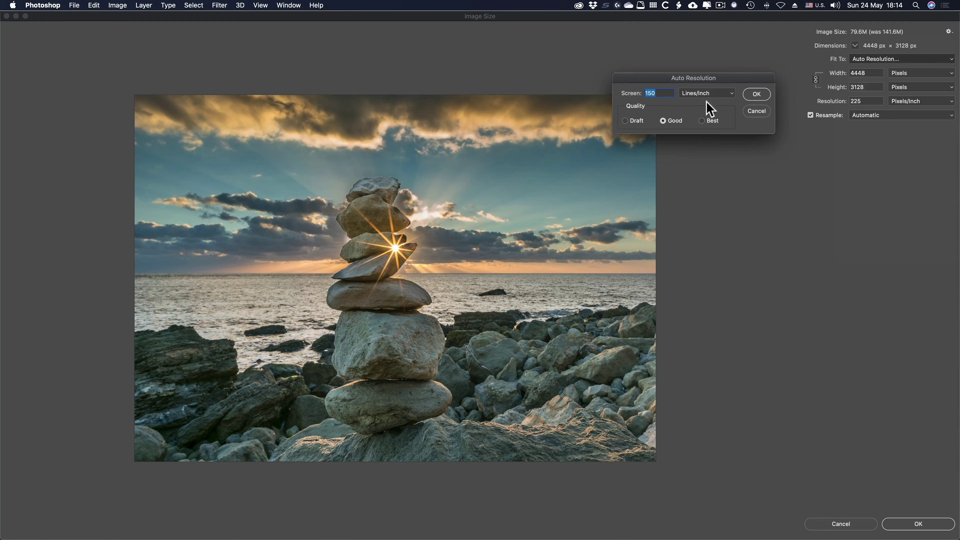
left_click(719, 156)
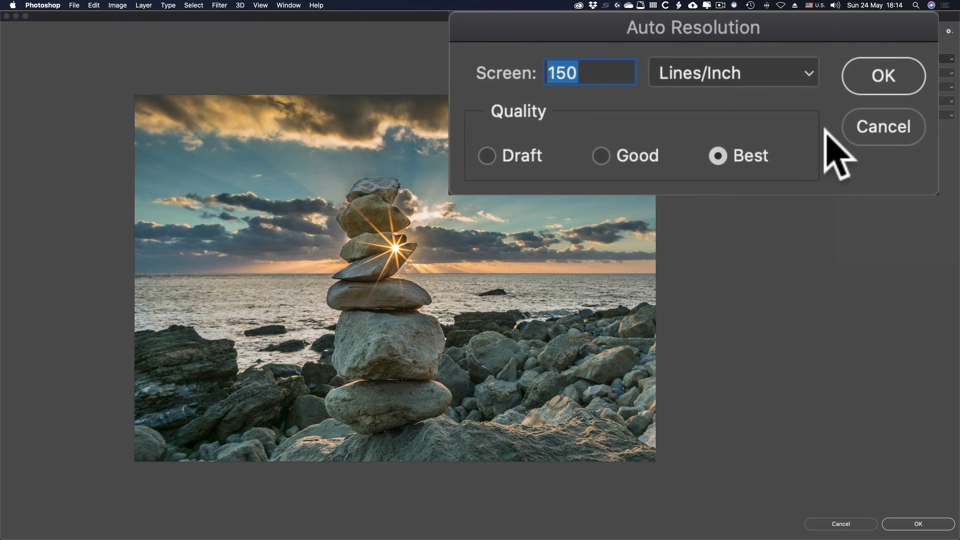
left_click(859, 77)
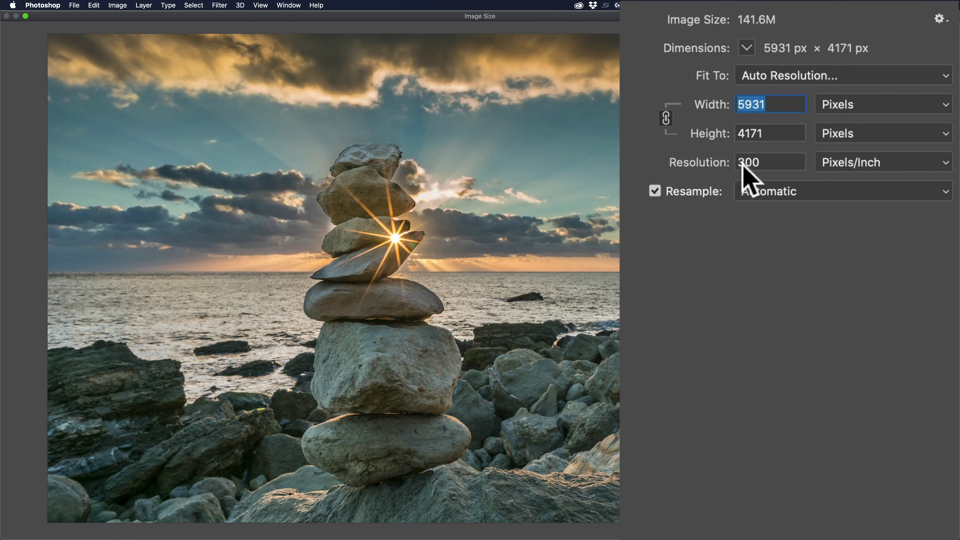
- Try a resolution of 72 pixels/inch with a width of 2000 pixels, and reset the Image Size values to the original
left_click_drag(767, 158, 717, 157)
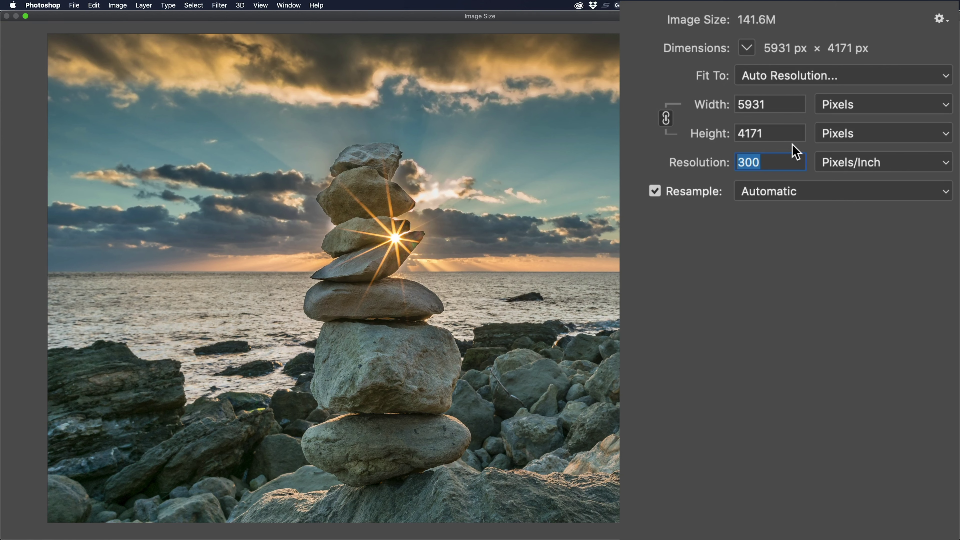
type("72")
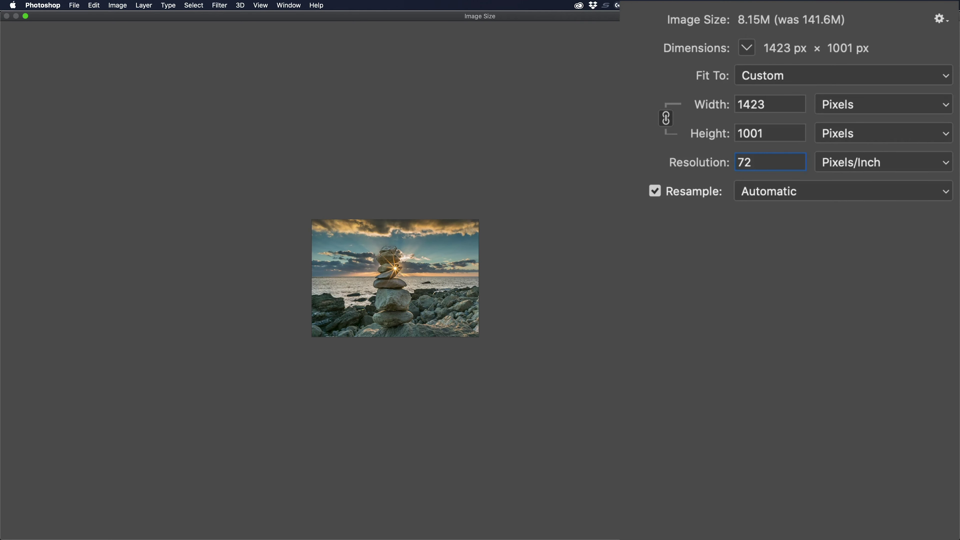
key("Tab")
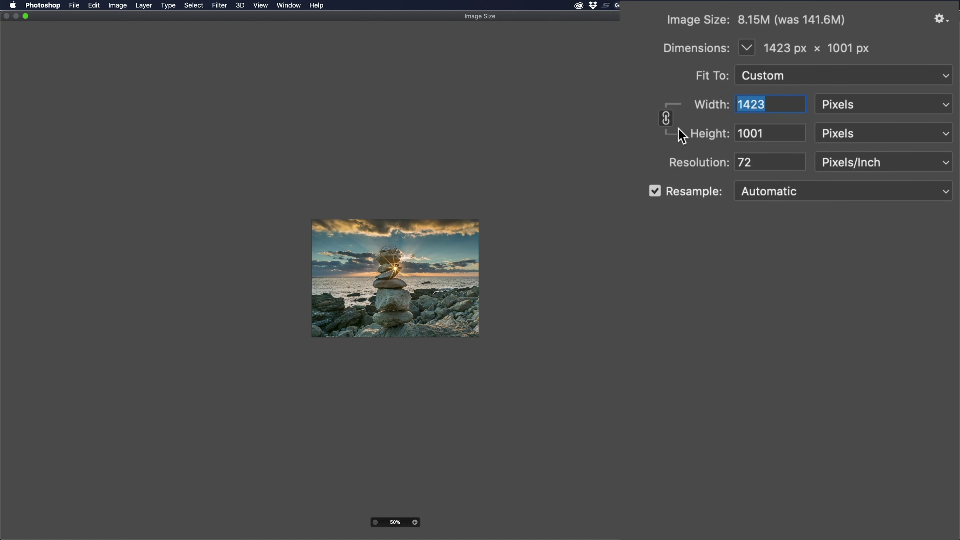
type("2000")
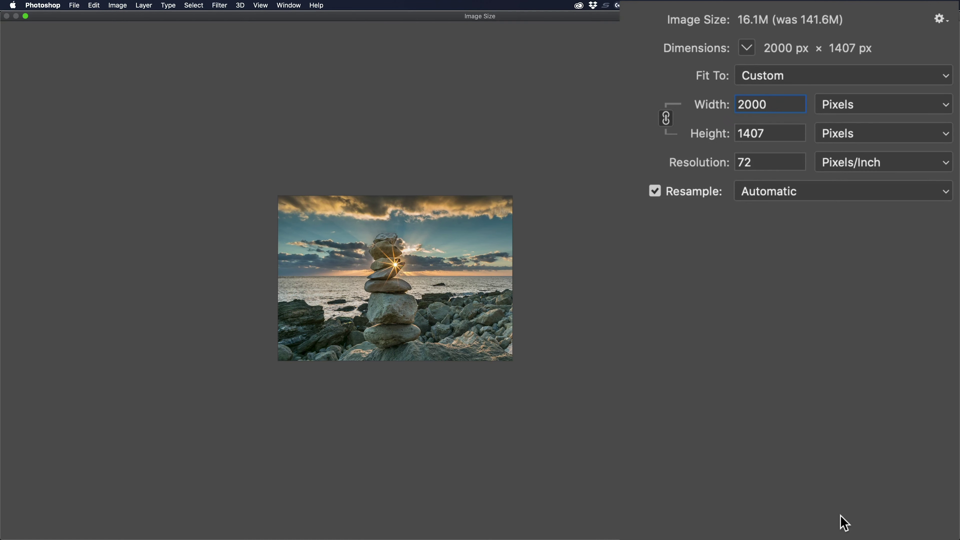
left_click(842, 524, "alt")
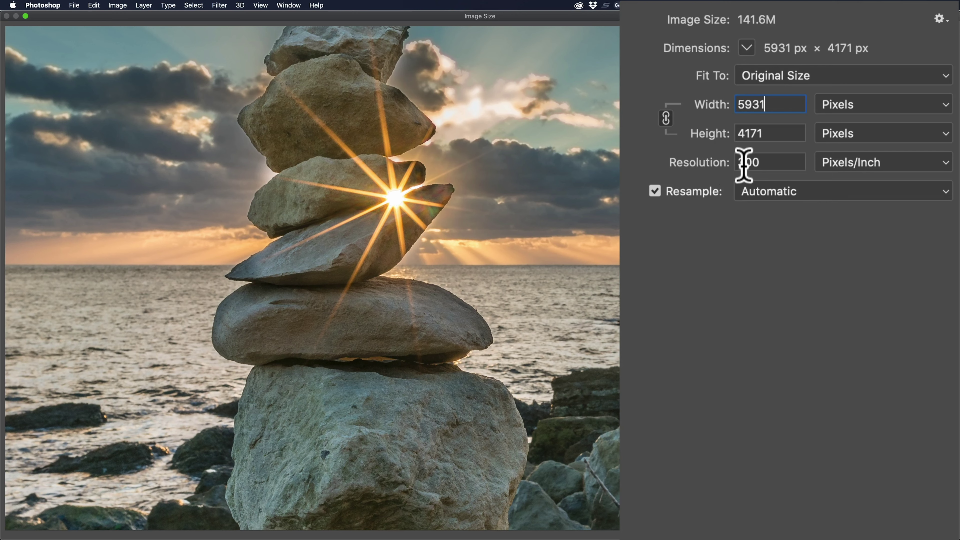
- Set the width and height unit to Inches and check the print width by dividing 5931 by 300 in Calculator
left_click(845, 106)
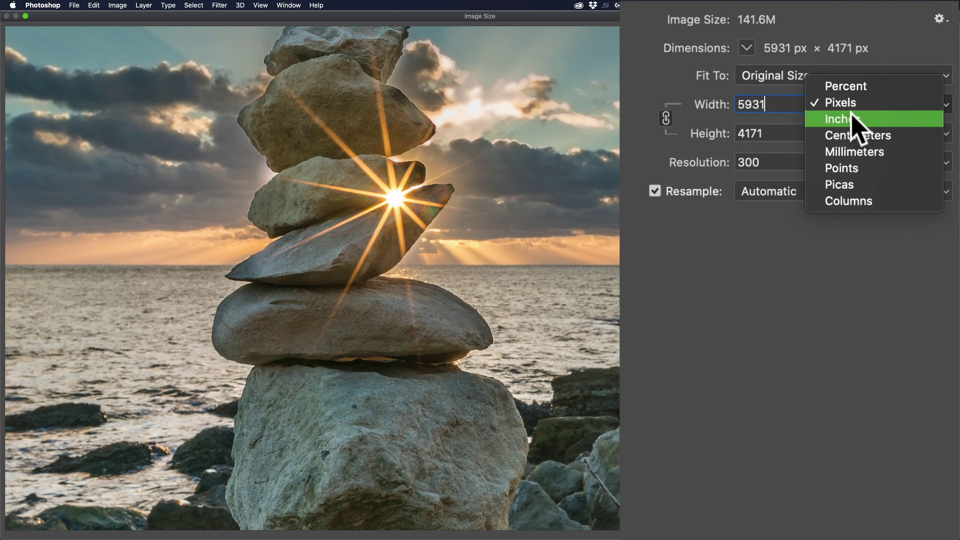
left_click(847, 118)
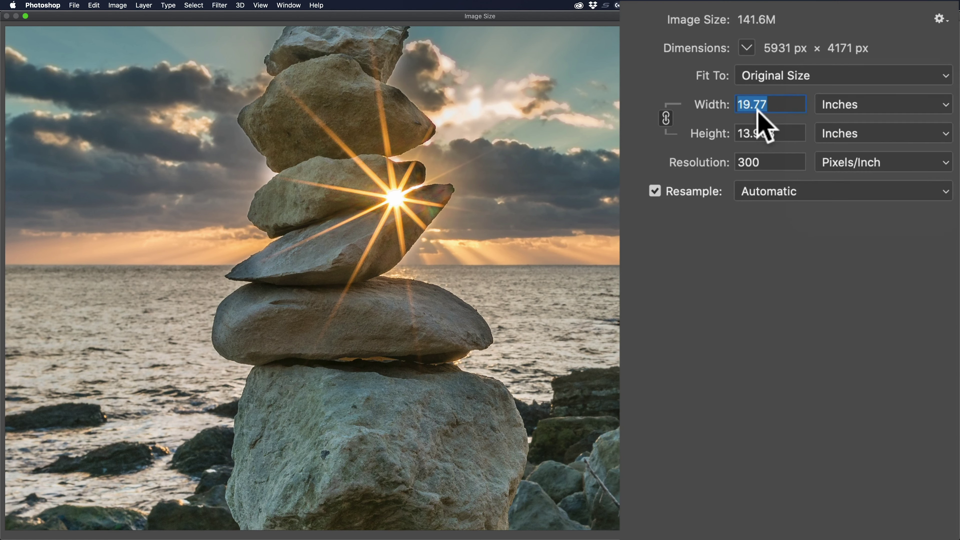
key("super+space")
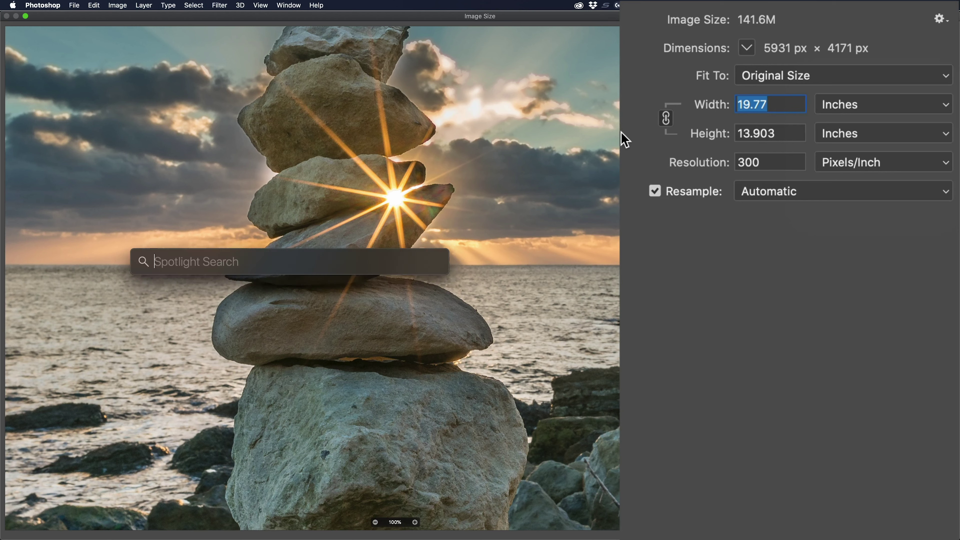
type("cal")
key("Return")
type("5931/300=")
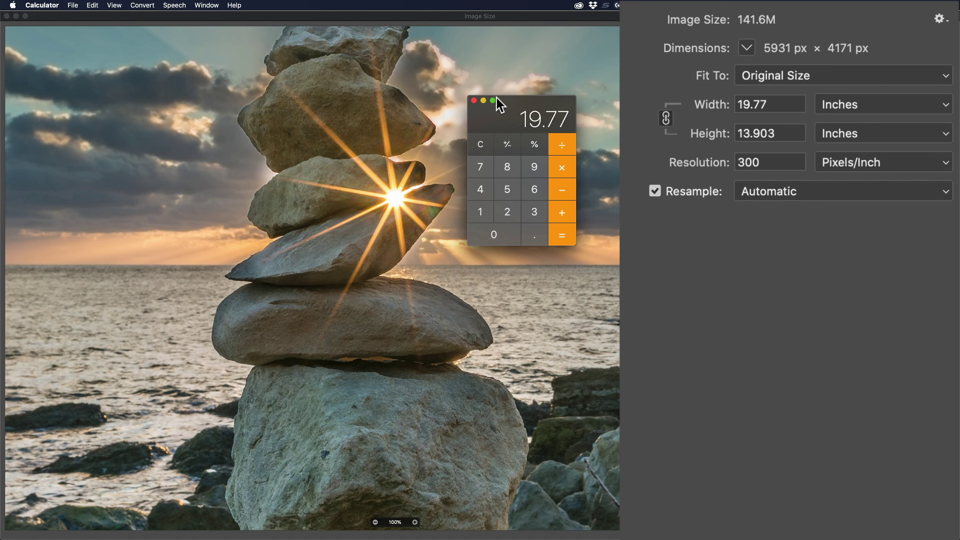
left_click(474, 100)
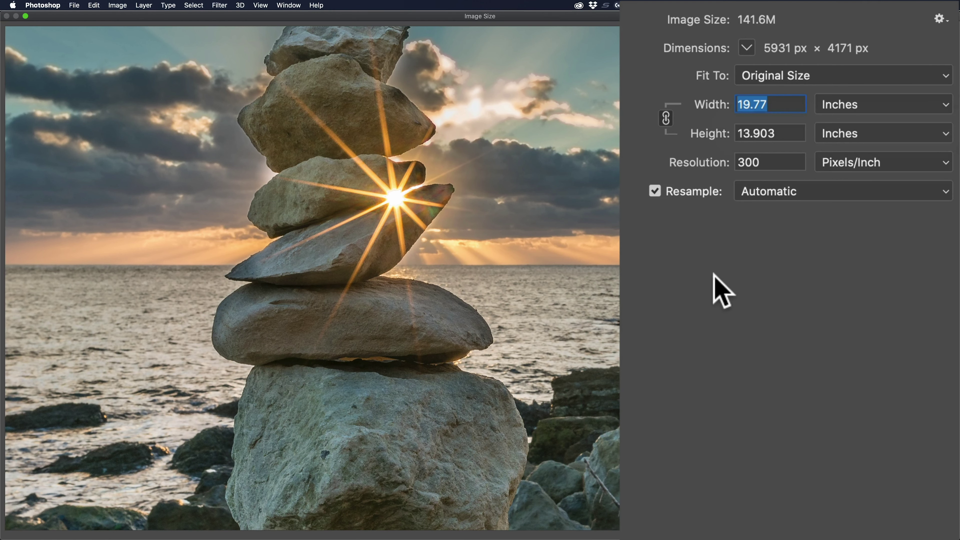
- Turn off Resample, keep Inches as the unit, set the width to 2 inches and apply the new image size
left_click(655, 191)
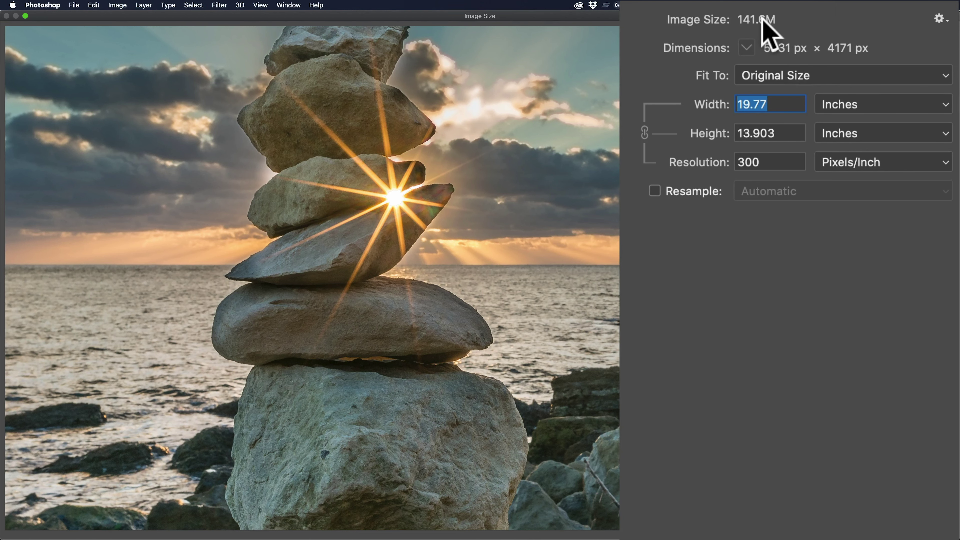
left_click(843, 105)
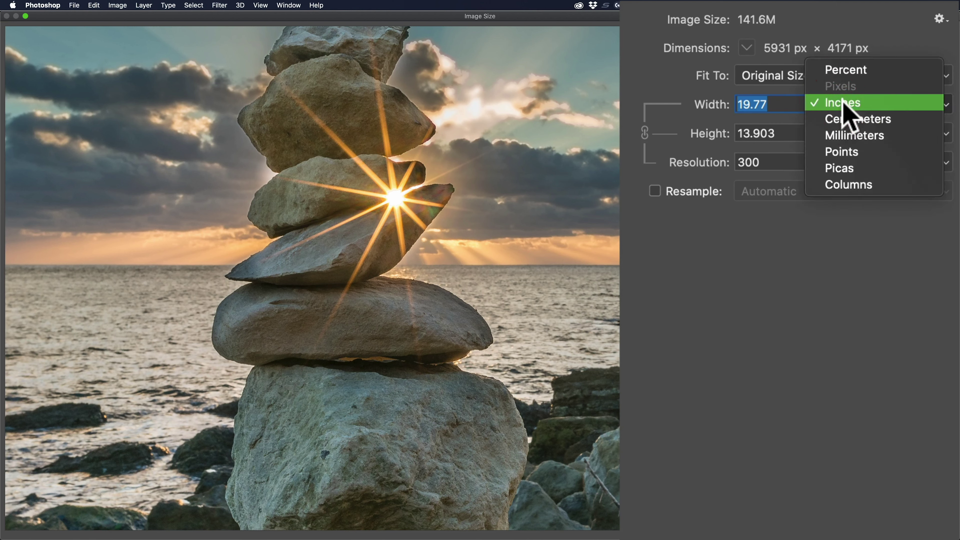
left_click(844, 106)
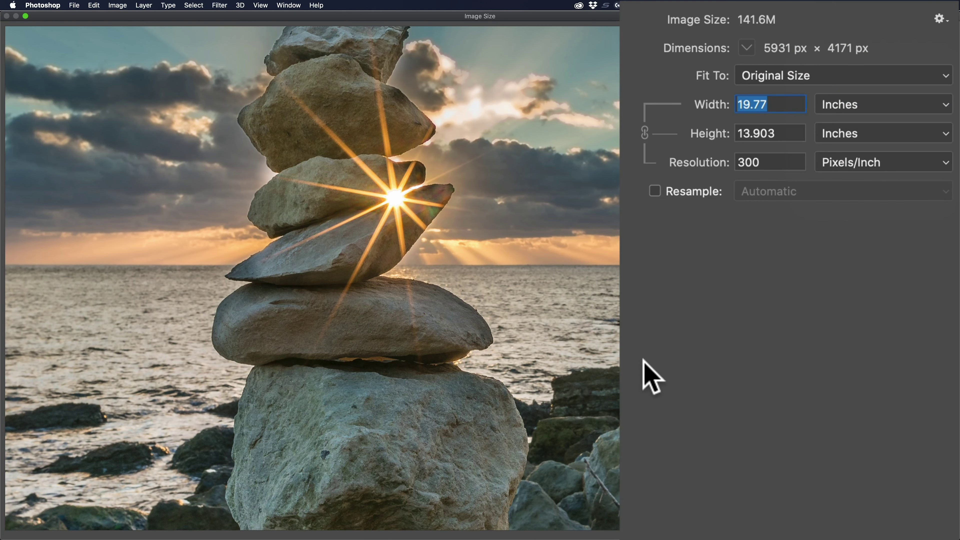
type("2")
key("Tab")
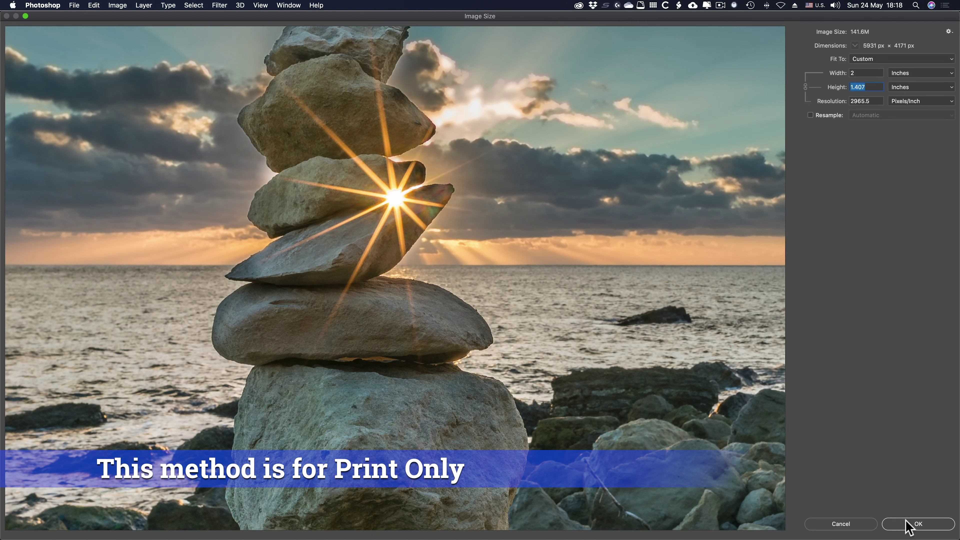
left_click(918, 524)
- Open the print settings, examine the photo's scaled print size on the page and cancel without printing
key("super+s")
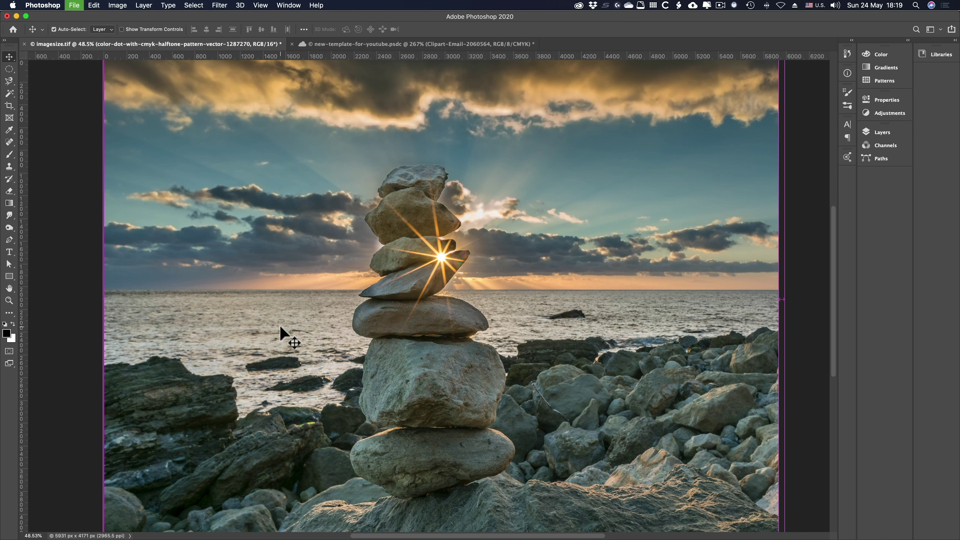
scroll(651, 302, "down", 5)
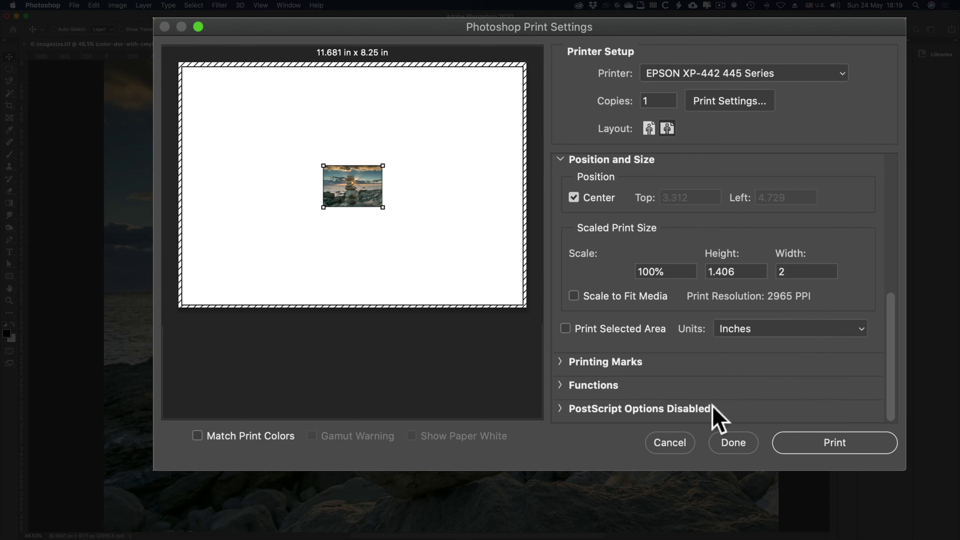
left_click(670, 444)
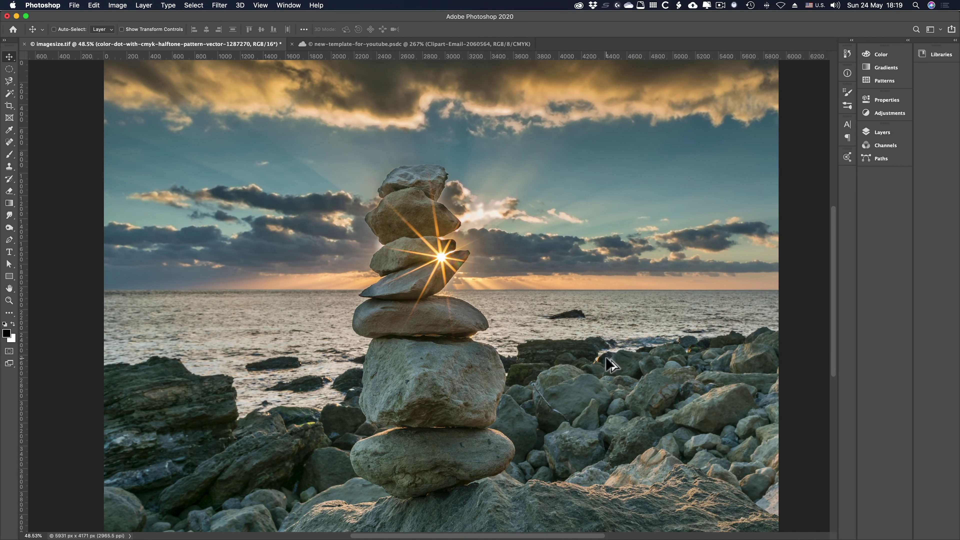
- Reopen Image Size, turn Resample back on and review the Fit To presets, keeping Original Size
key("super+alt+i")
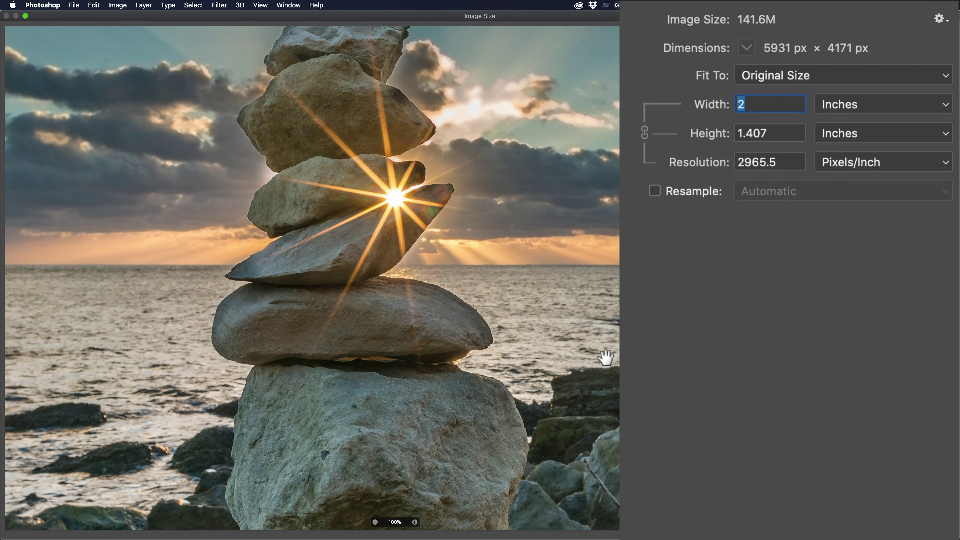
left_click(655, 192)
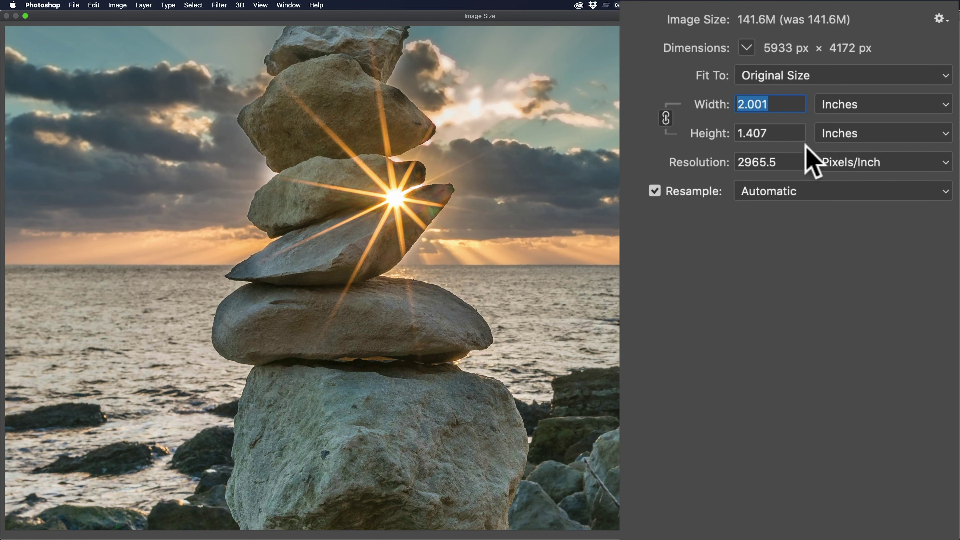
left_click(801, 72)
left_click(803, 71)
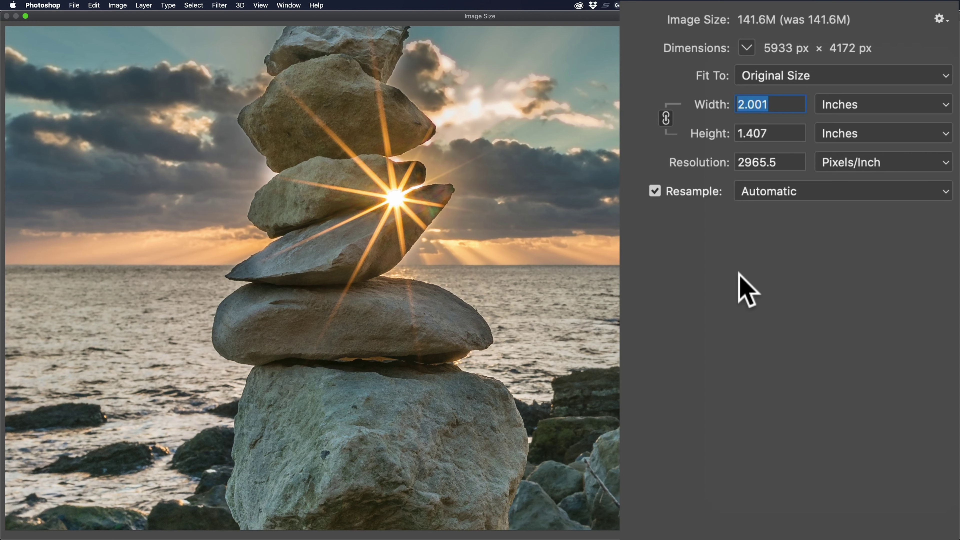
- Try a resolution of 300 Pixels/Inch with Resample off, turn Resample back on and restore the Original Size preset
left_click(656, 192)
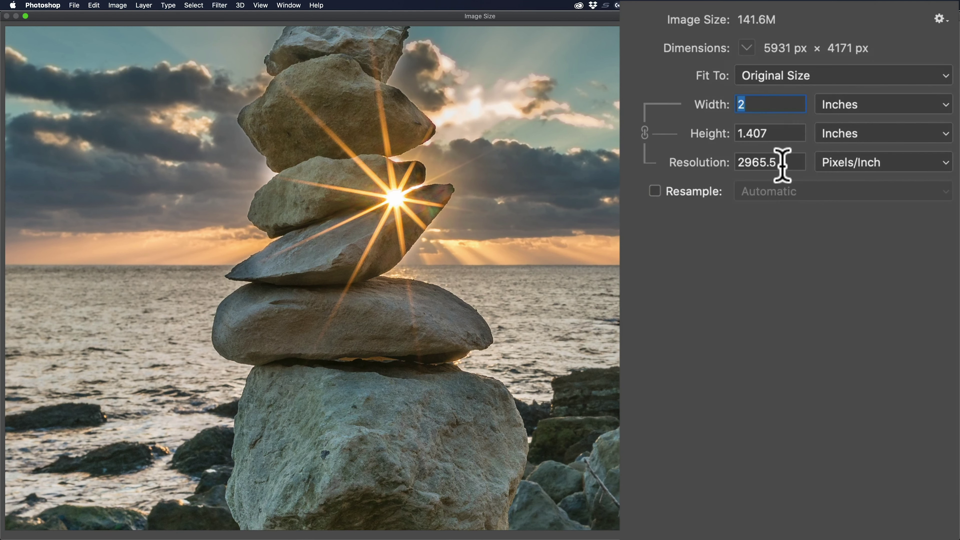
left_click(677, 158)
type("300")
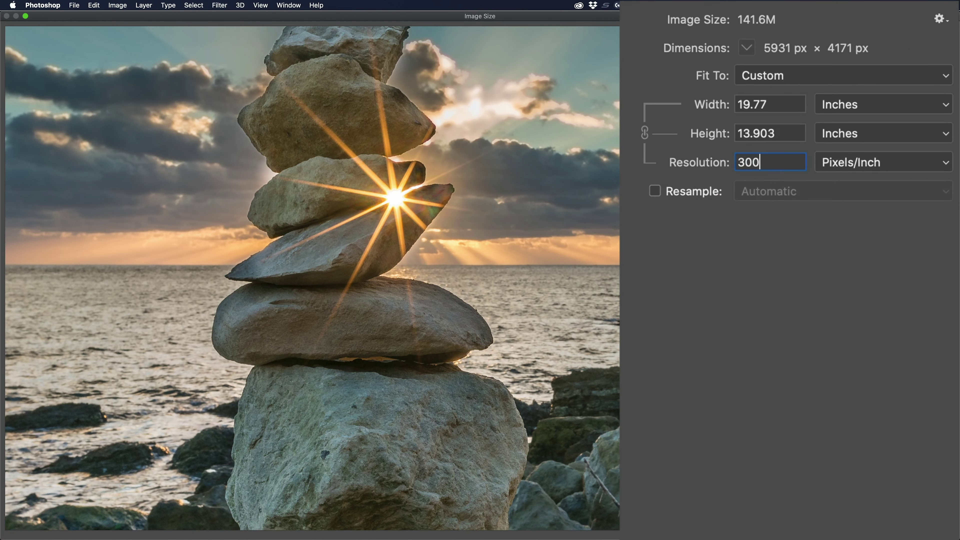
key("Tab")
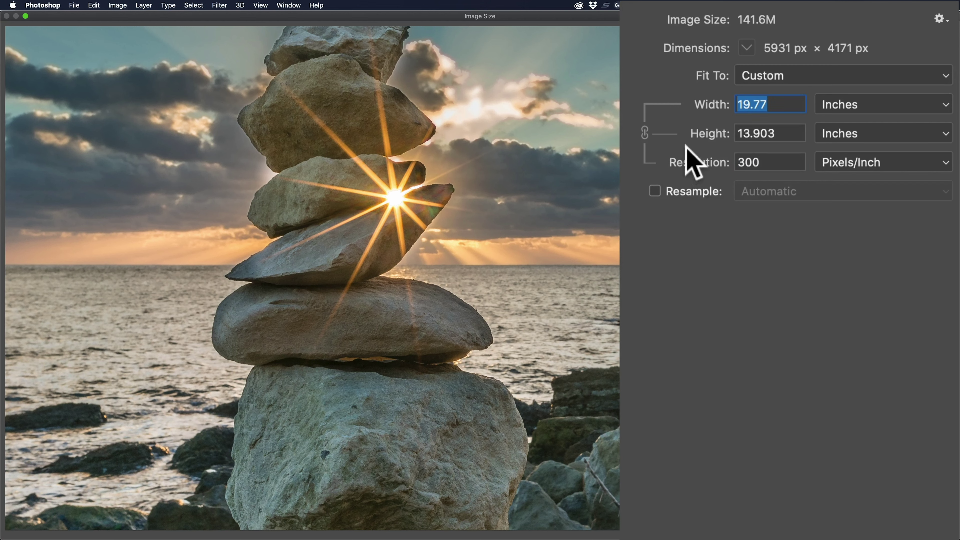
left_click(656, 193)
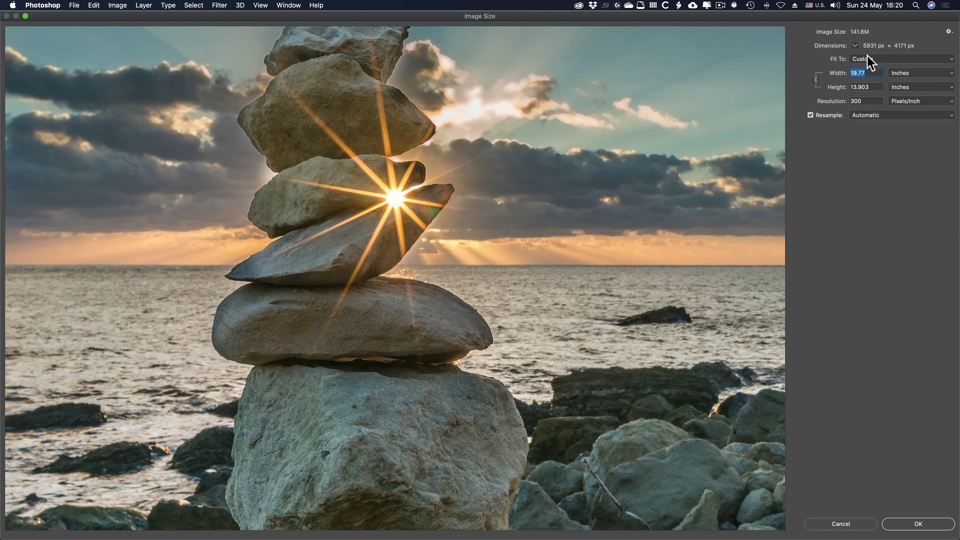
left_click(869, 58)
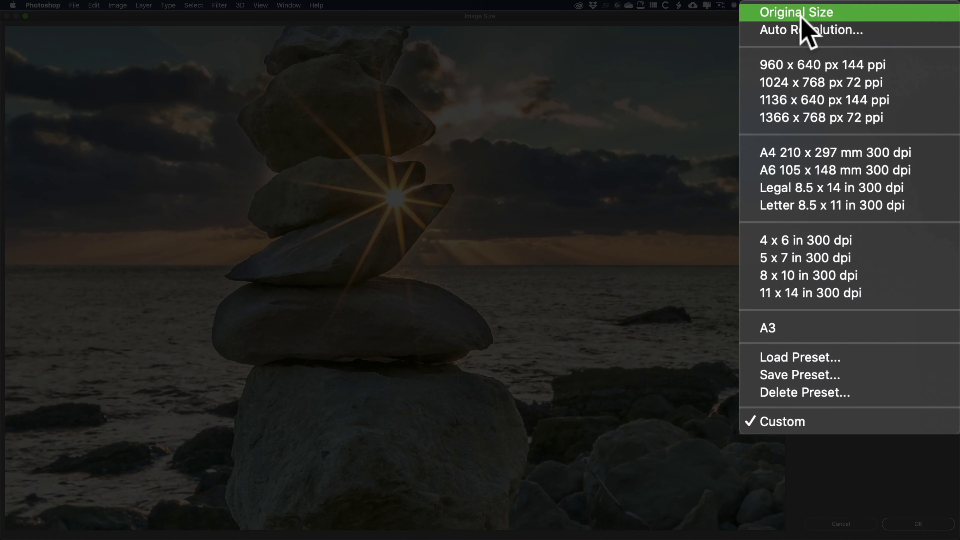
left_click(802, 17)
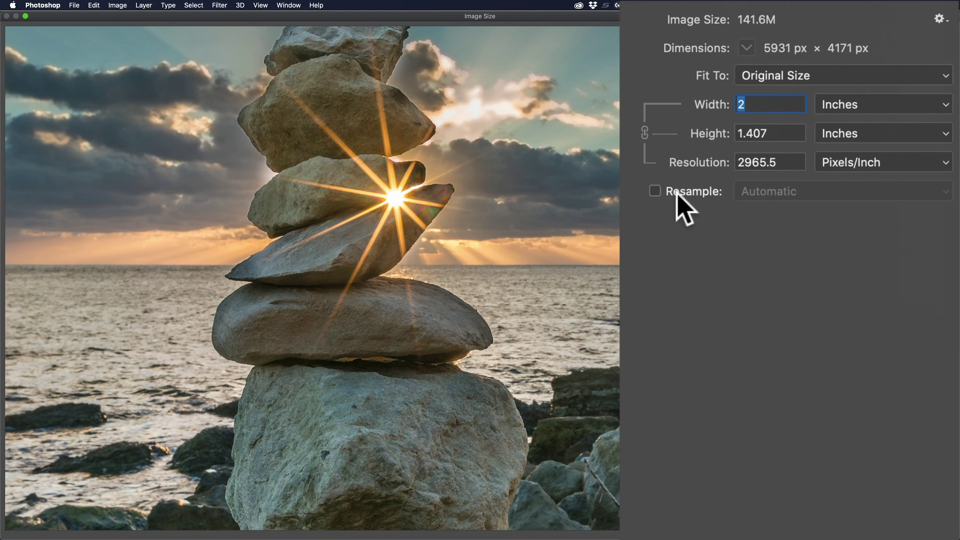
- With Resample off, set the resolution to 300 Pixels/Inch, turn Resample back on and apply the image size
left_click(788, 158)
type("300")
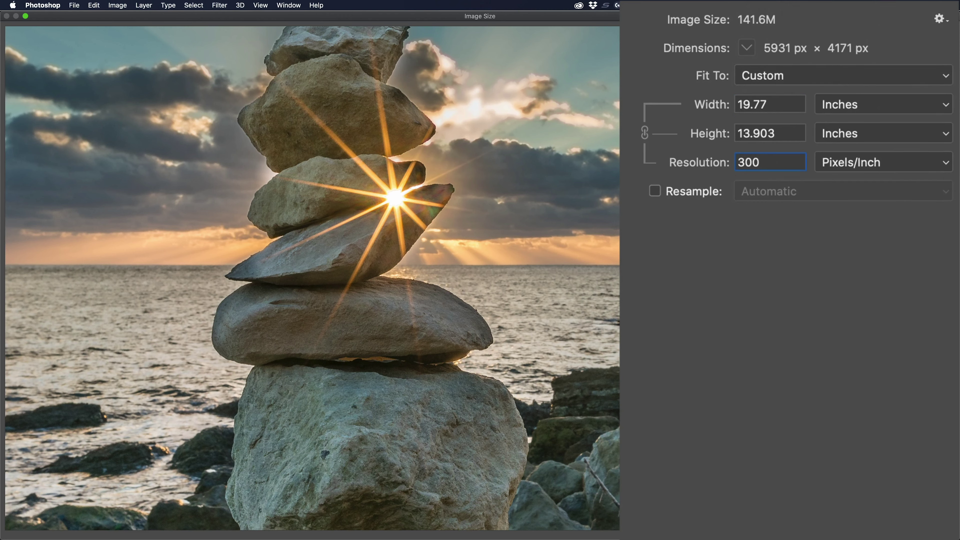
key("Tab")
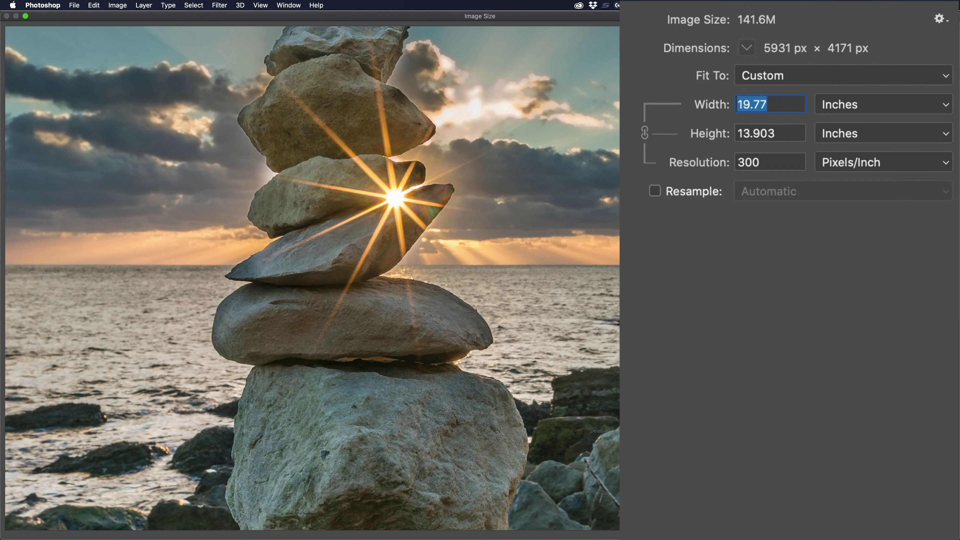
left_click(655, 191)
left_click(919, 524)
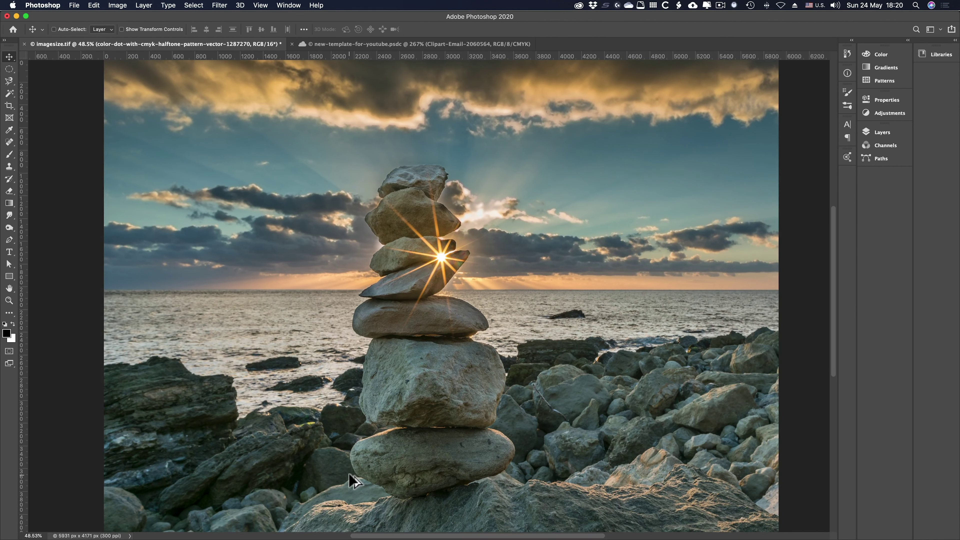
- Reopen Image Size and view the dimensions in Pixels and Centimeters, returning the width unit to Inches
key("super+alt+i")
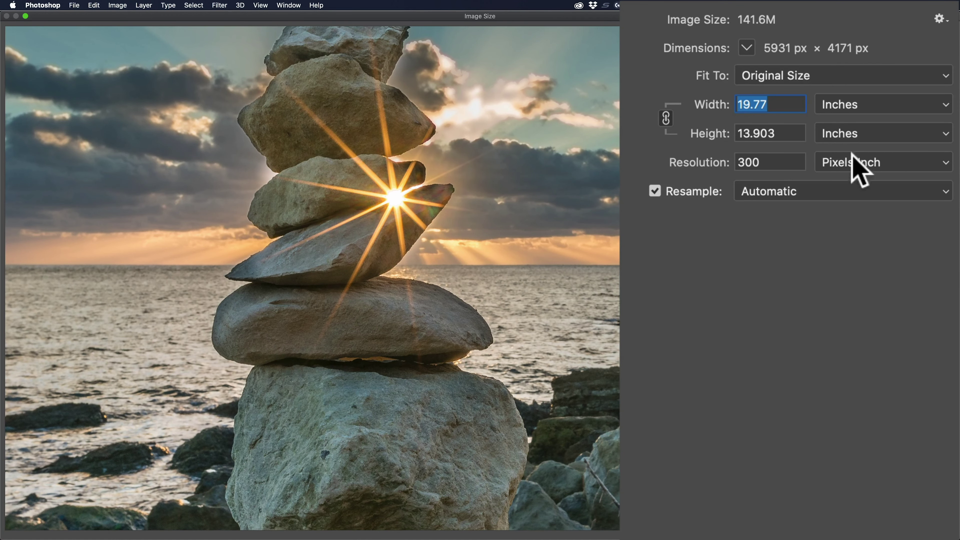
left_click(866, 108)
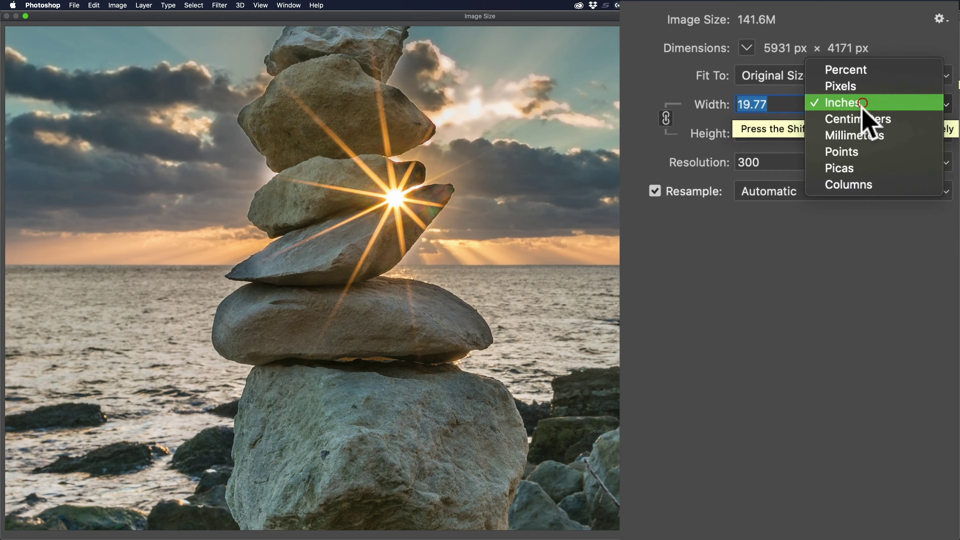
left_click(856, 87)
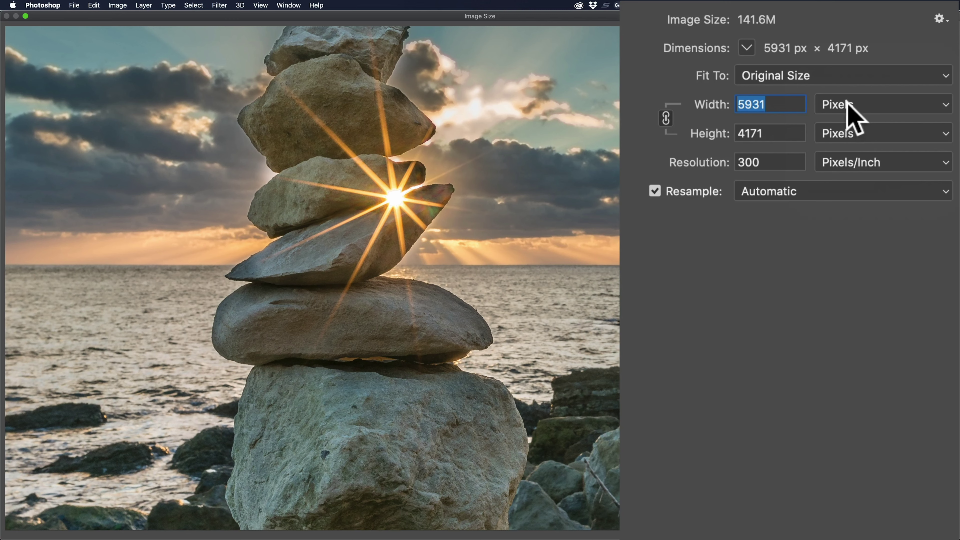
left_click(850, 111)
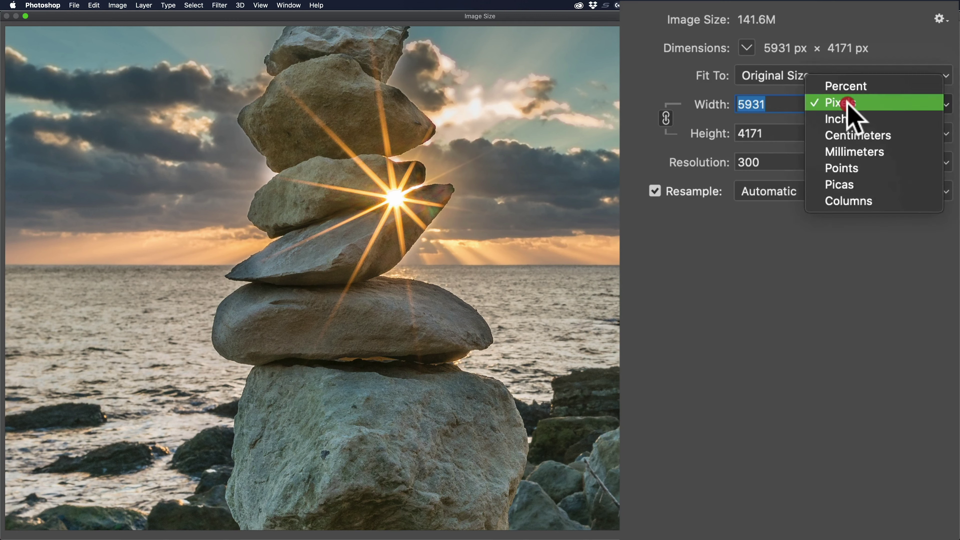
left_click(849, 136)
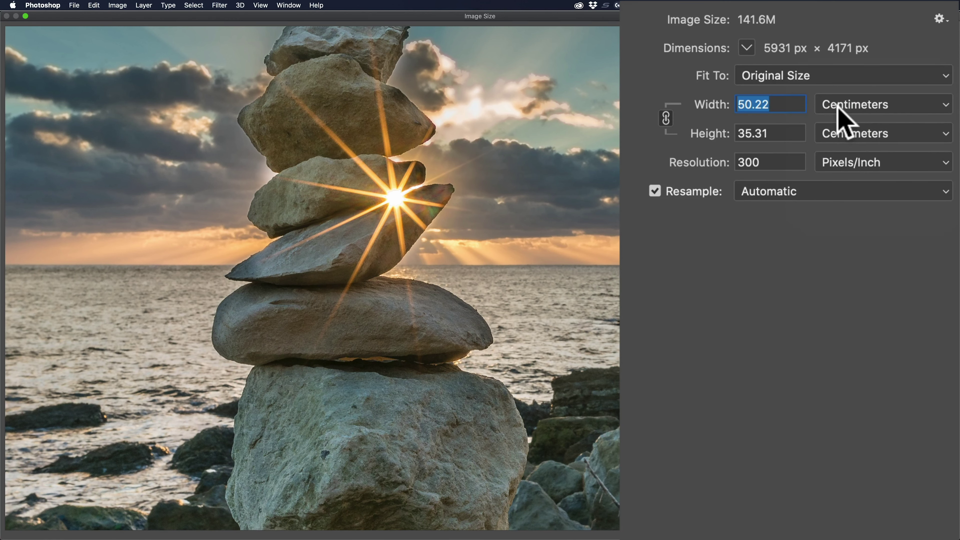
left_click(838, 101)
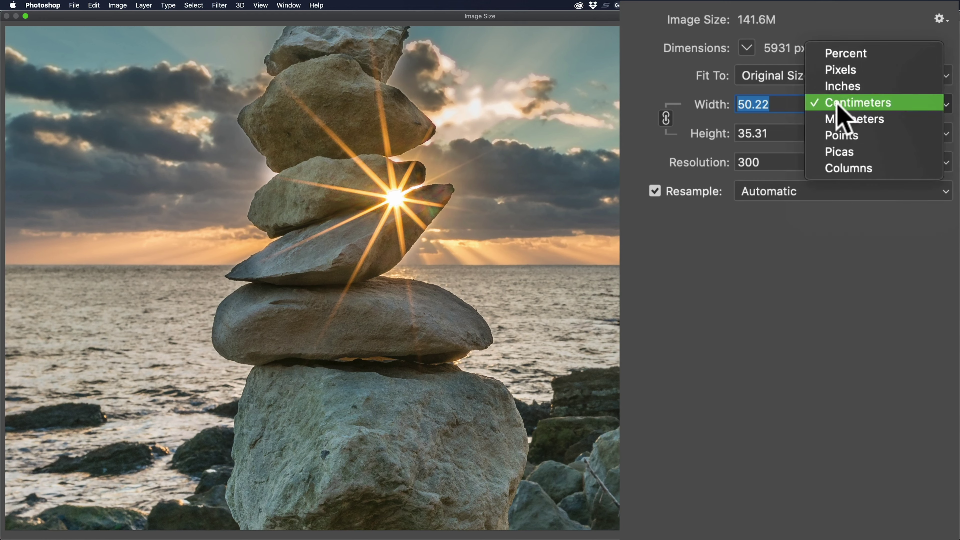
left_click(840, 88)
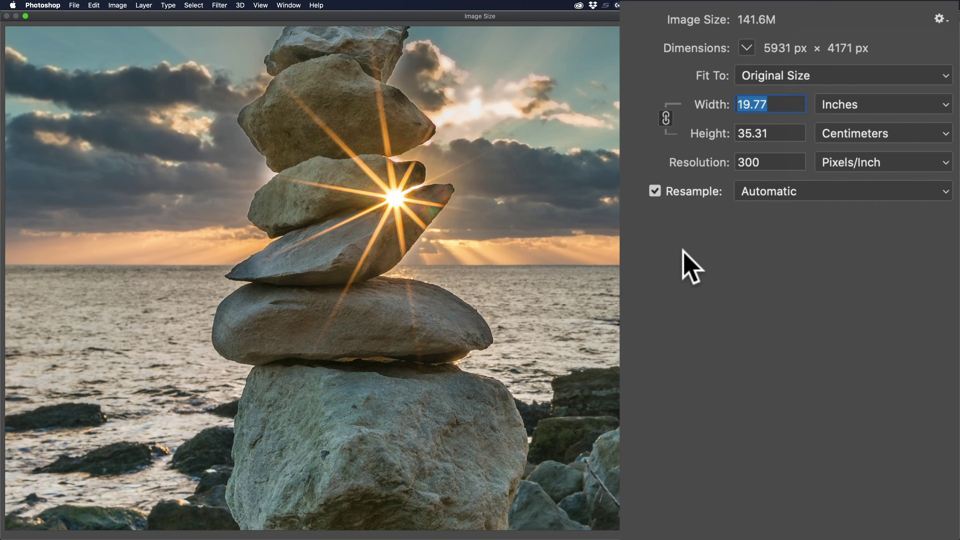
- Review the Resample methods, keeping Automatic, and set the image width to 60 inches
left_click(759, 193)
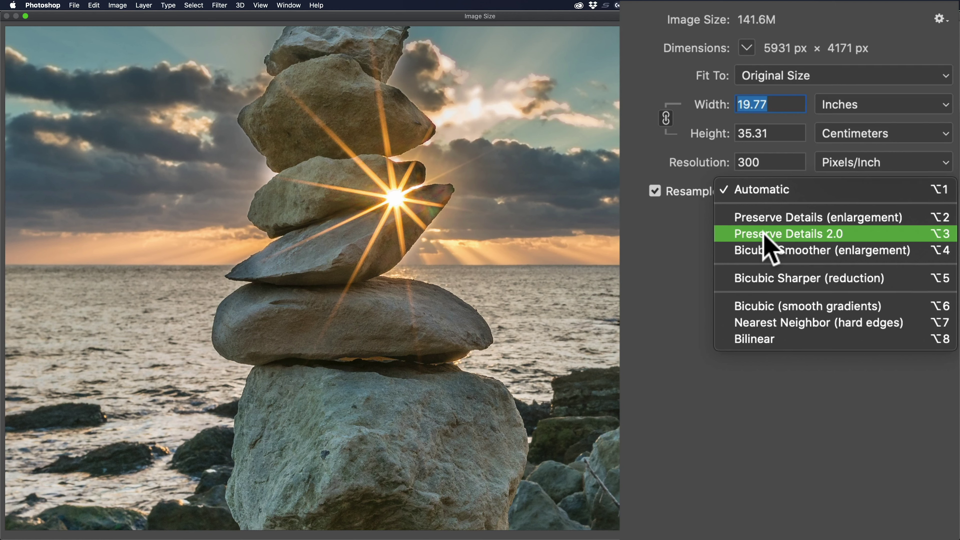
left_click(761, 424)
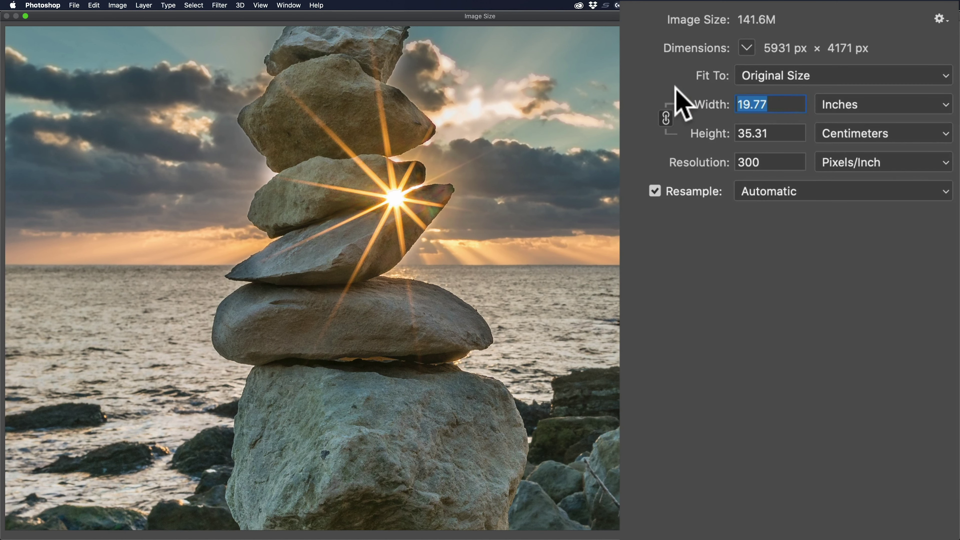
type("60")
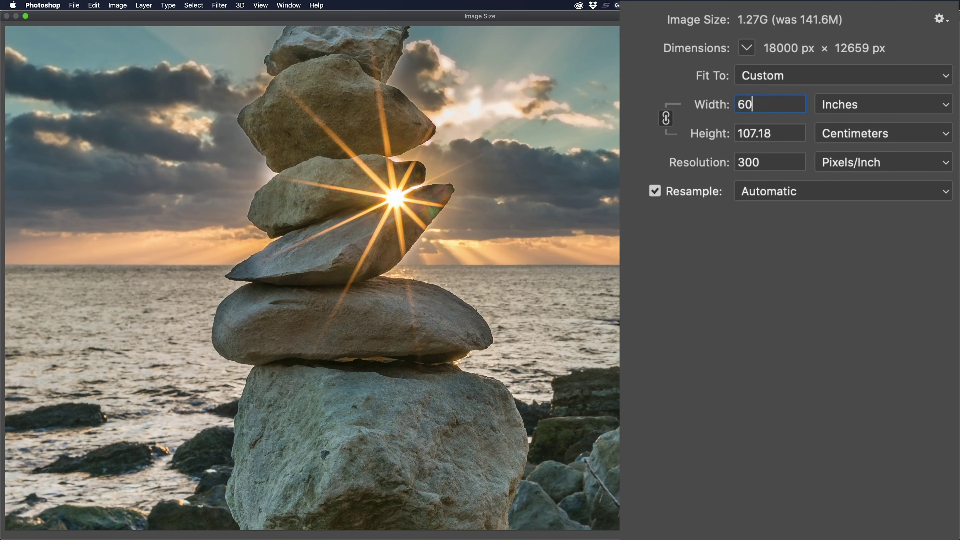
key("Tab")
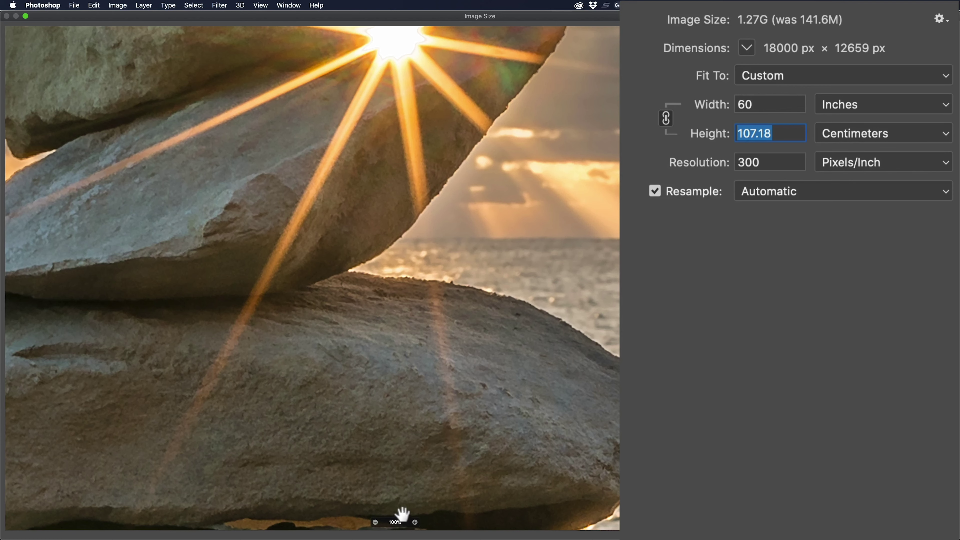
- Magnify the enlarged preview to 400% around the rock edge, return to 100% and compare it with the unresampled original
left_click(415, 522)
left_click(416, 522)
left_click(415, 523)
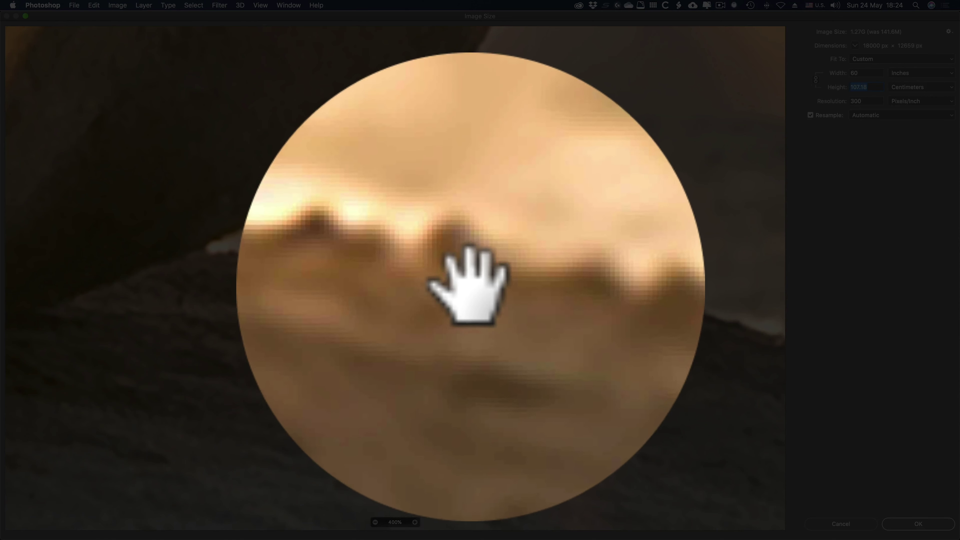
left_click(469, 285)
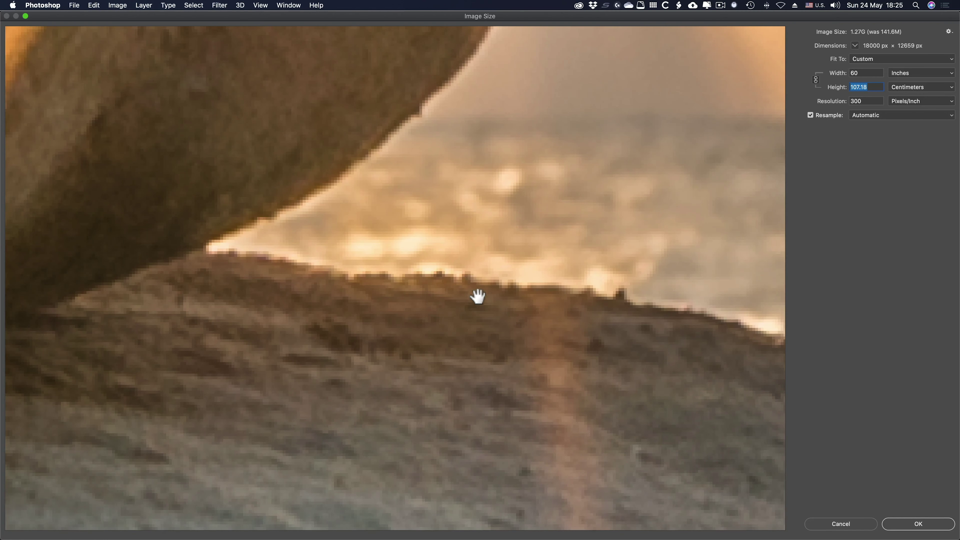
left_click(375, 523)
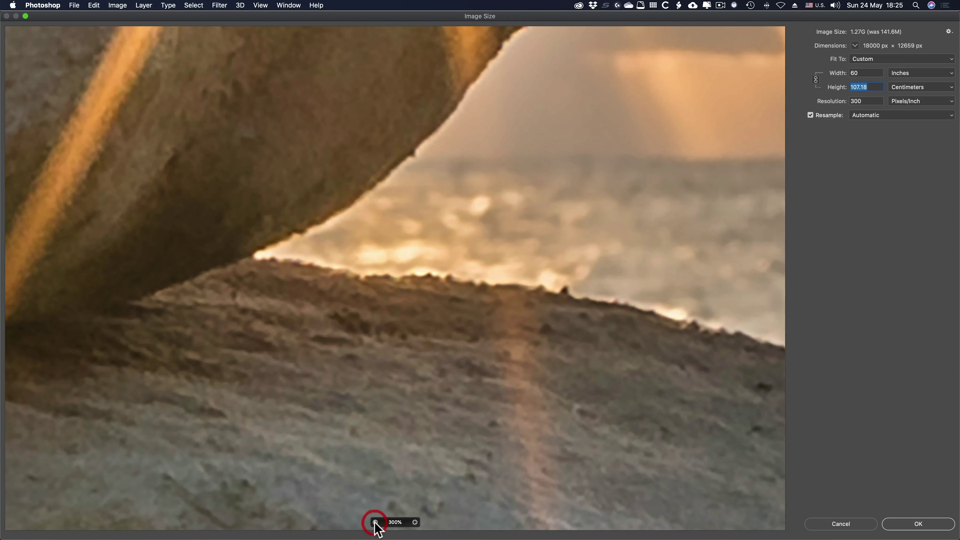
left_click(375, 522)
left_click(375, 523)
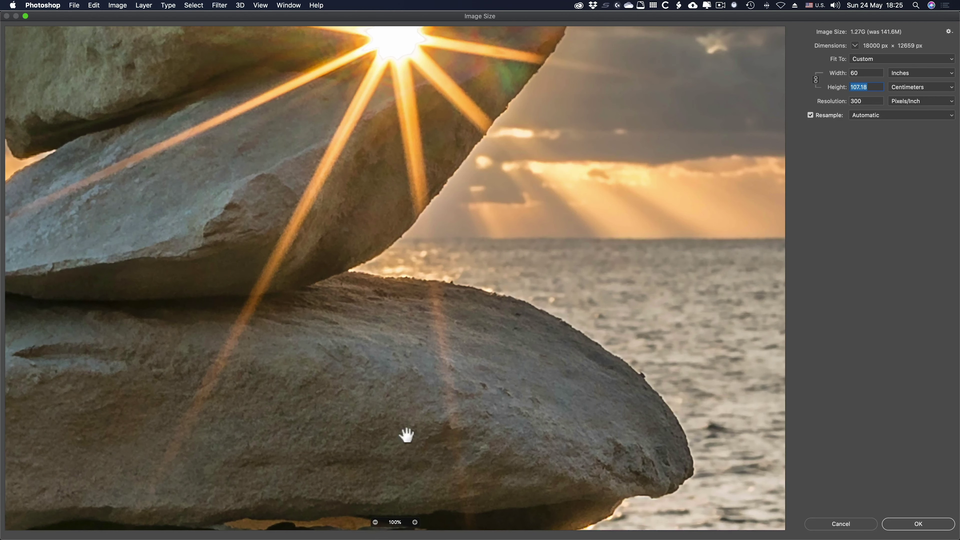
left_click(451, 288)
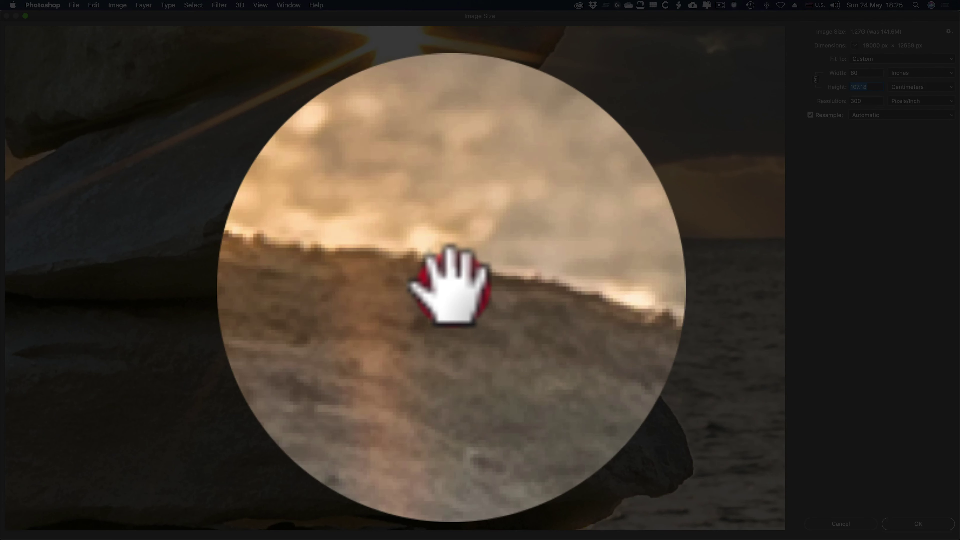
left_click(451, 288)
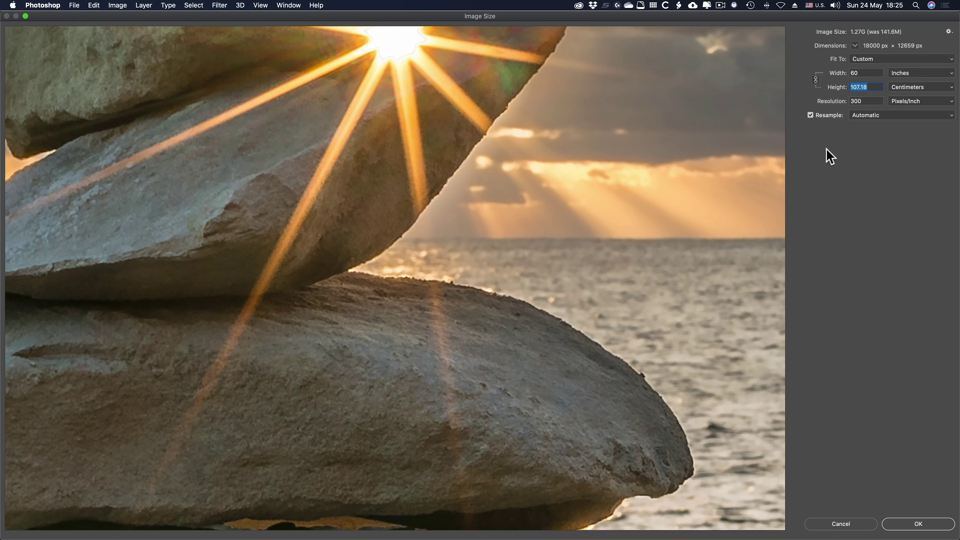
- Restore the Original Size preset and confirm the Image Size dialog
left_click(866, 60)
mouse_move(868, 6)
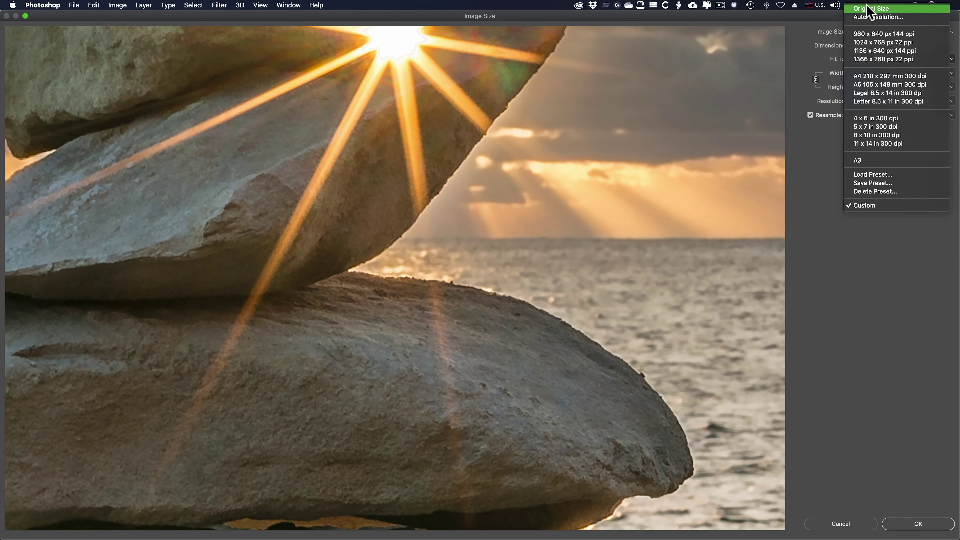
left_click(868, 9)
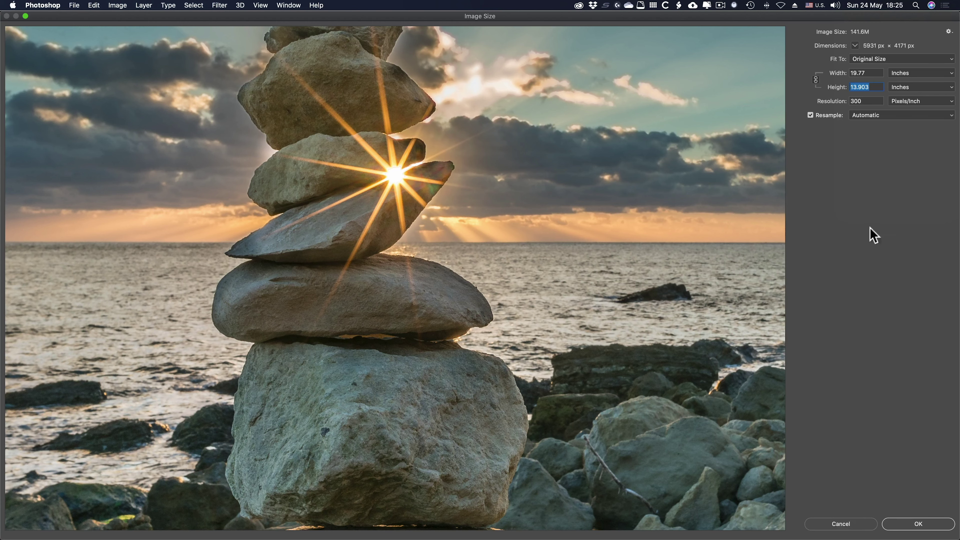
left_click(918, 525)
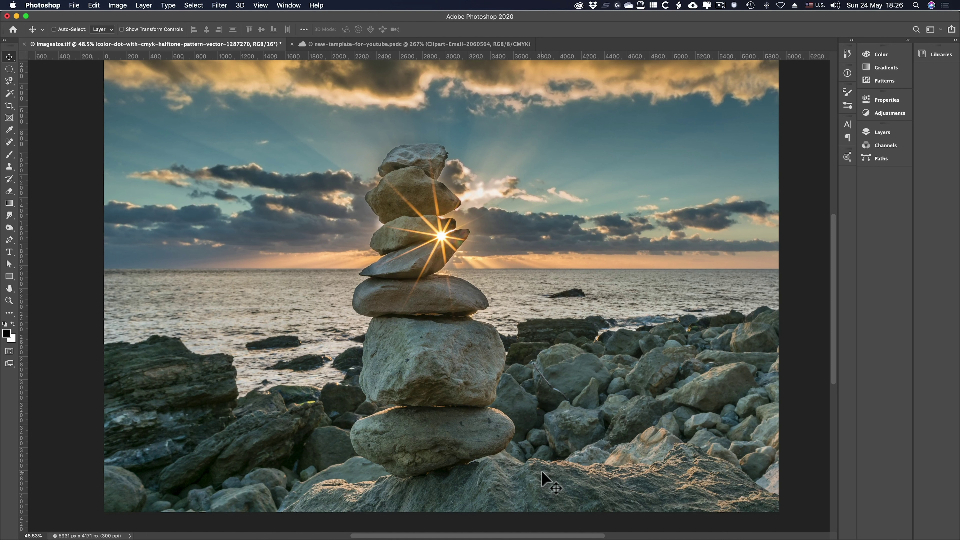
- Open the print settings, look through their options for the photo, and cancel the reopened Image Size dialog
key("super+p")
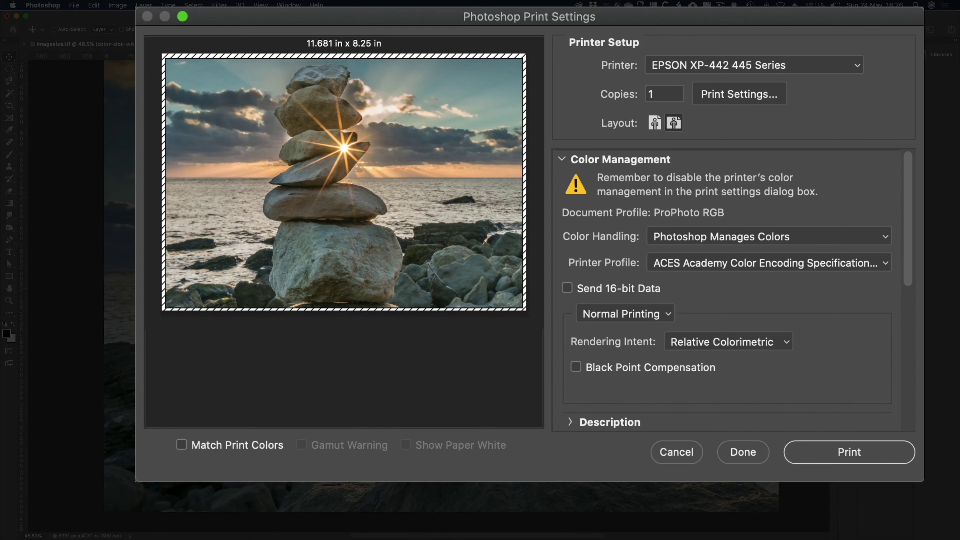
left_click_drag(905, 226, 911, 335)
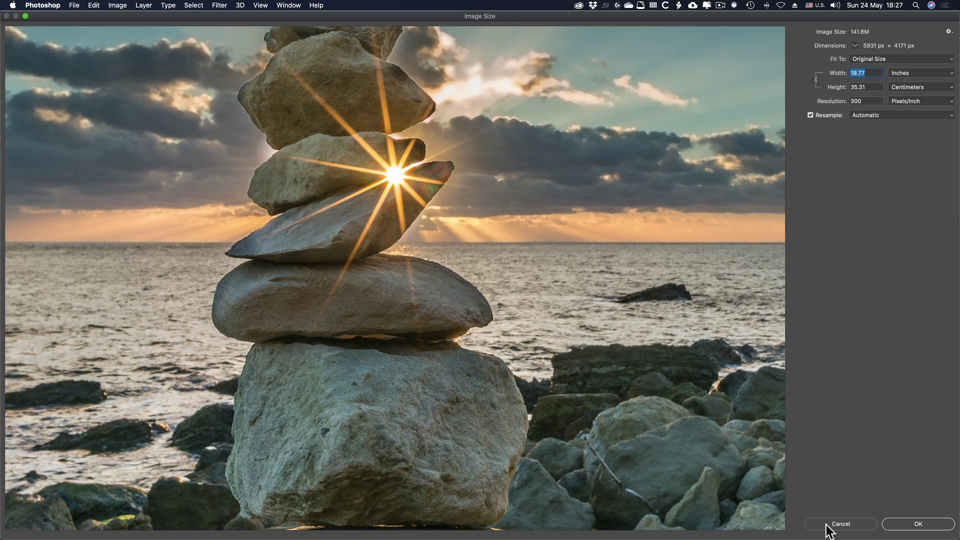
left_click(827, 528)
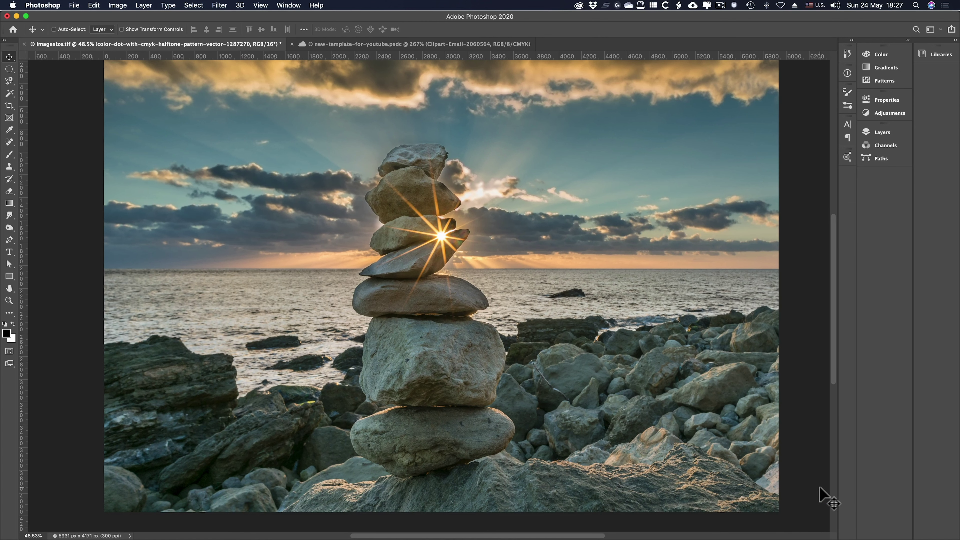